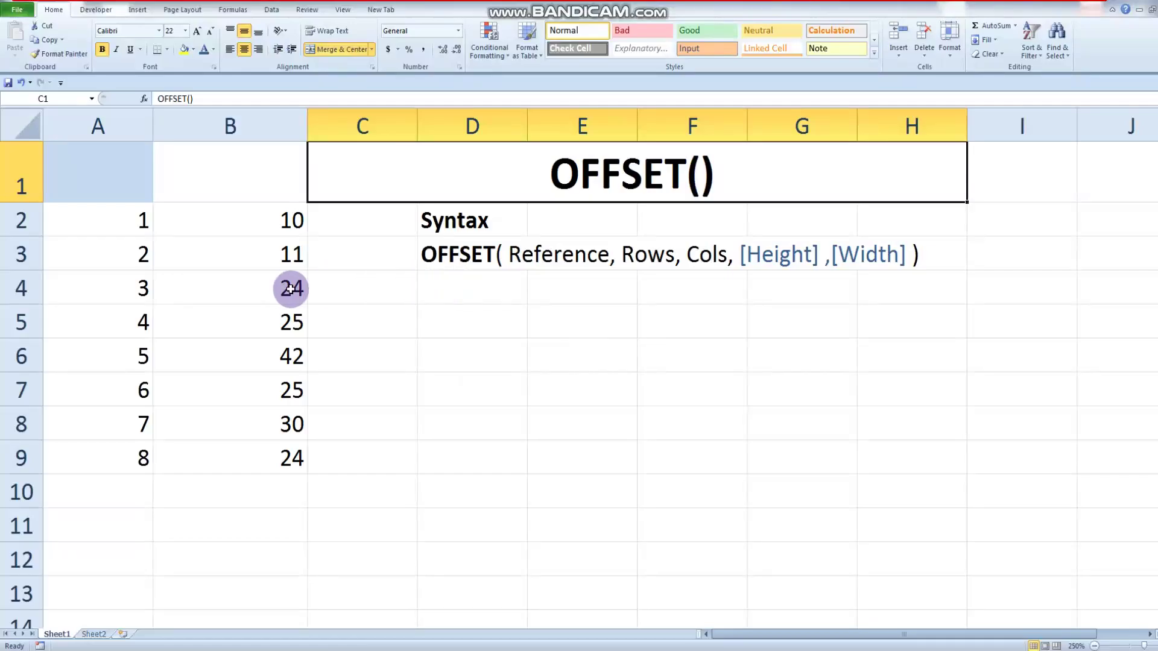
Enter the label A1 in the shaded cell A1 above the number column.
click(264, 527)
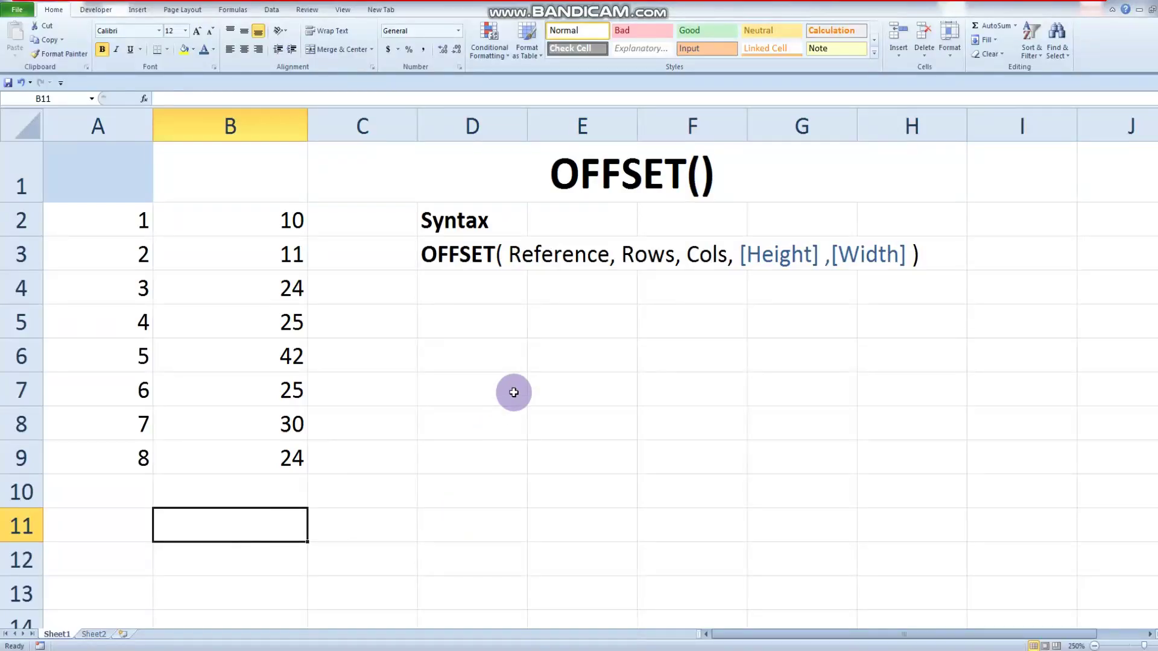
click(96, 178)
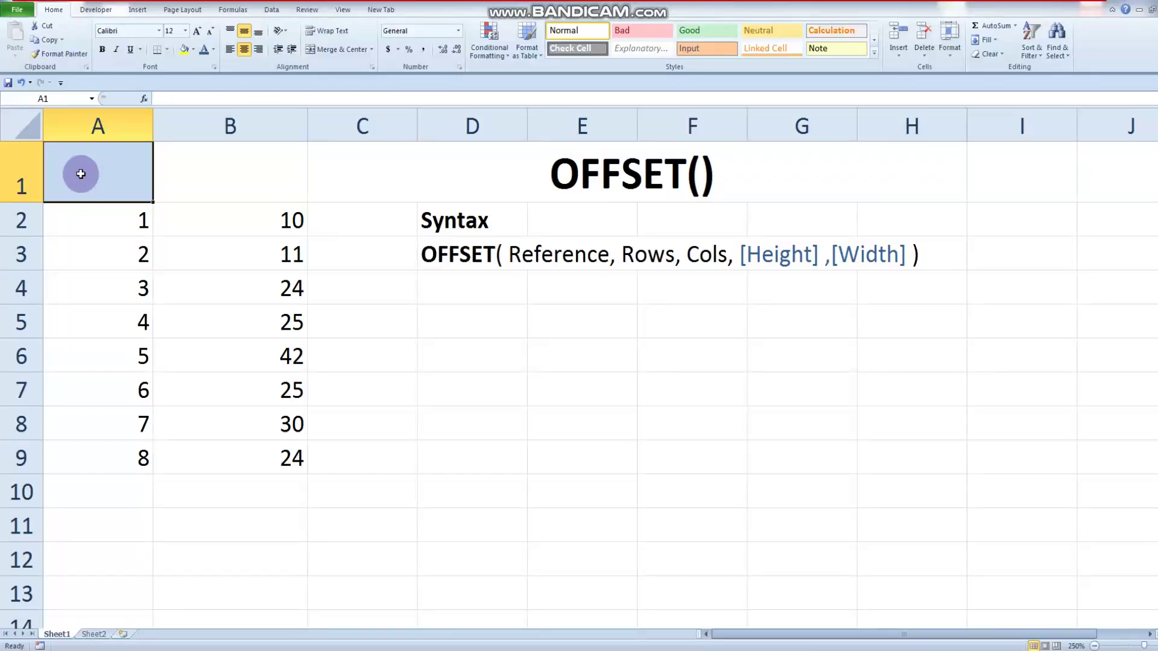
text(A1)
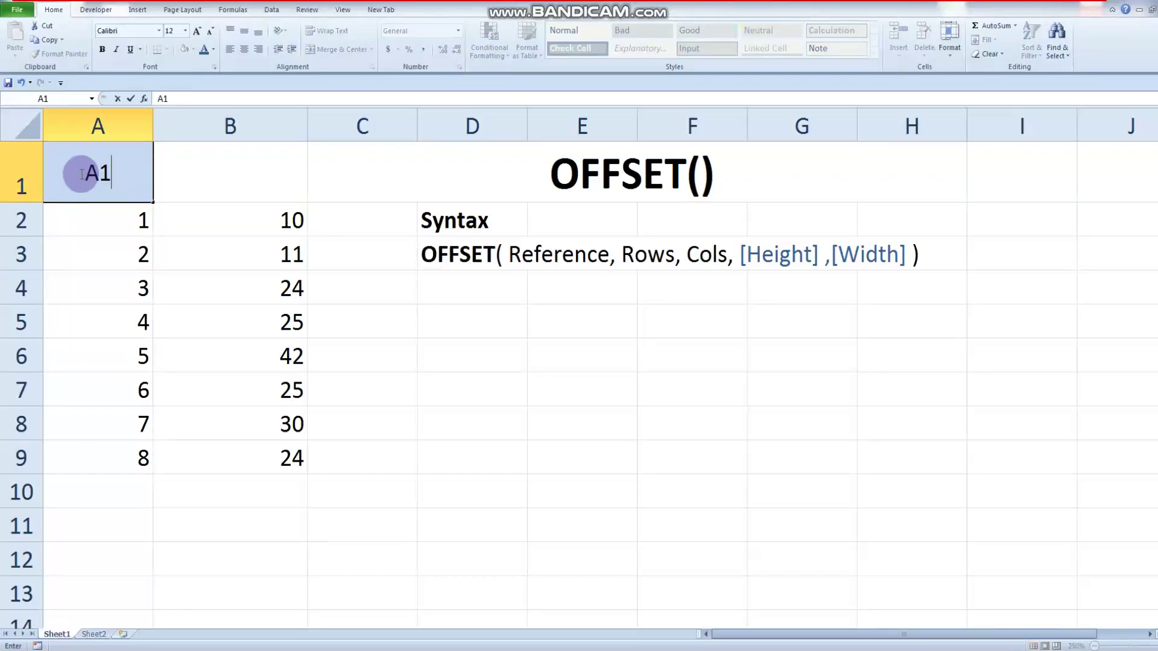
key(Return)
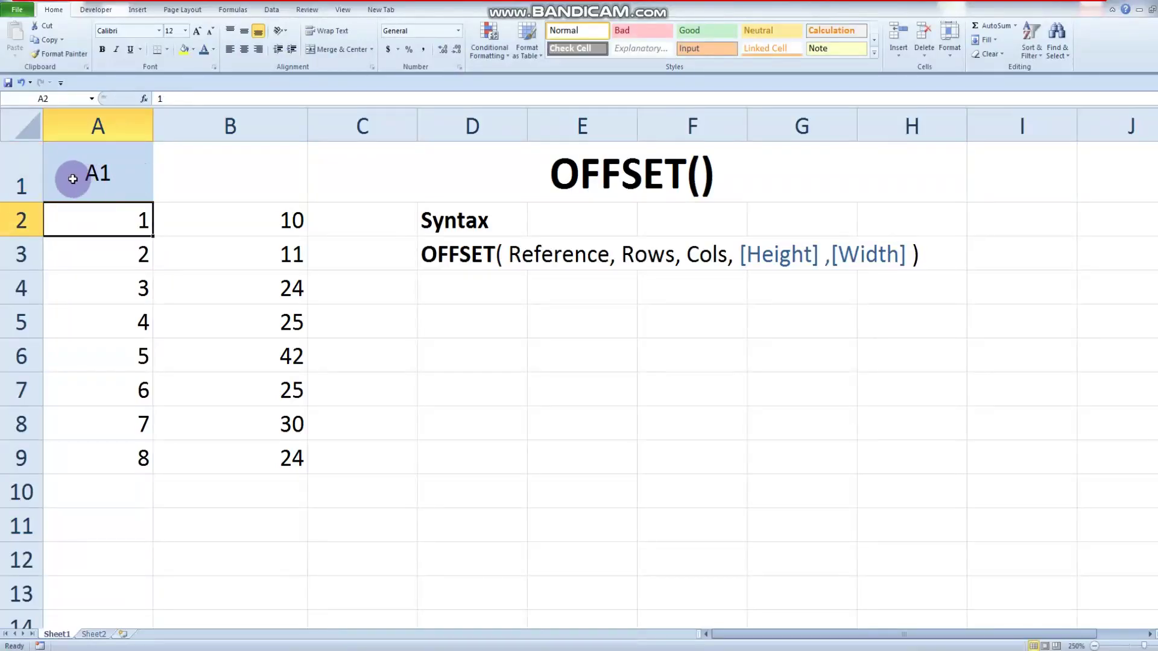
Examine how OFFSET's reference, rows, columns and height arguments relate cell A1 to cells such as B4 and ranges such as B4:B7.
click(70, 180)
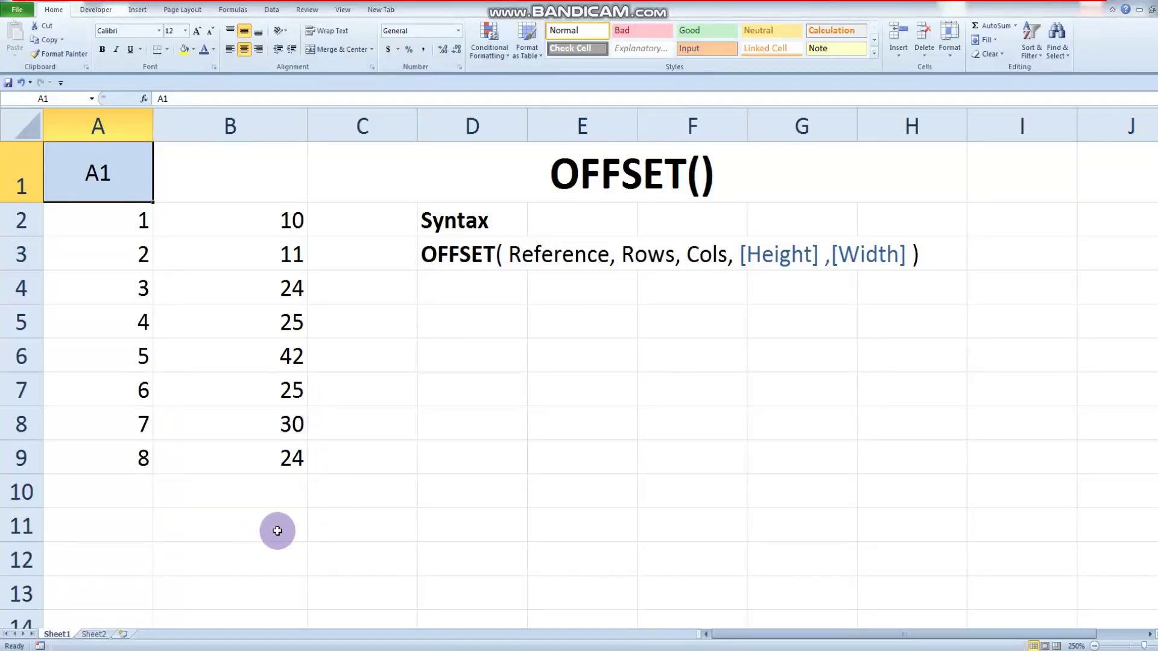
click(261, 324)
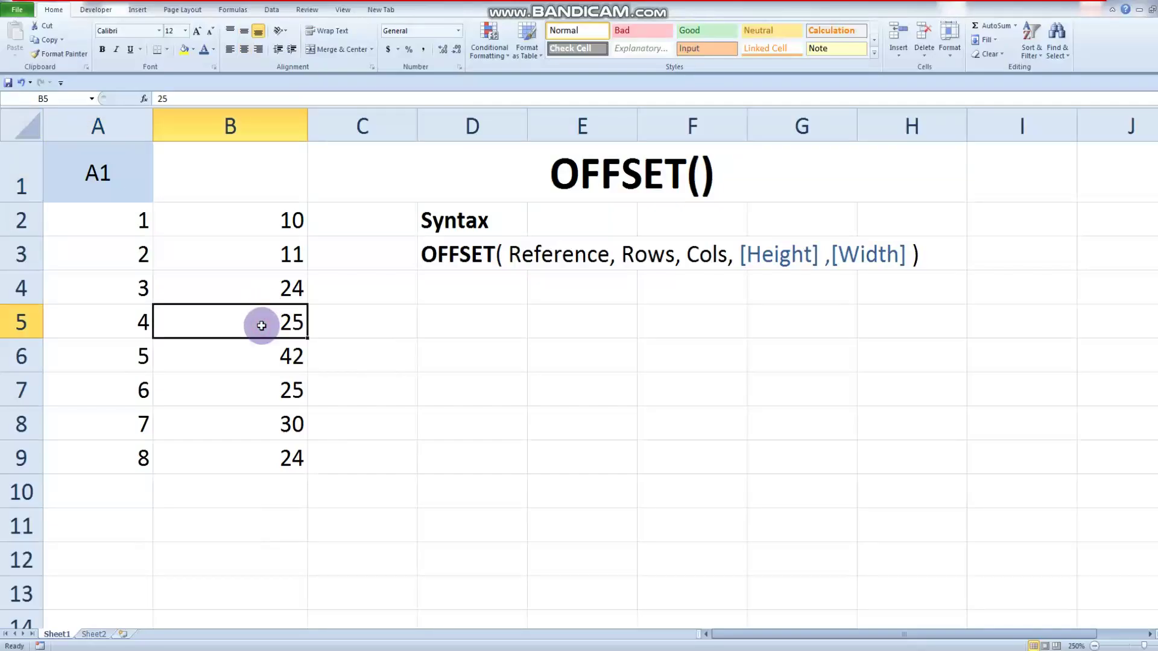
drag(261, 326, 270, 398)
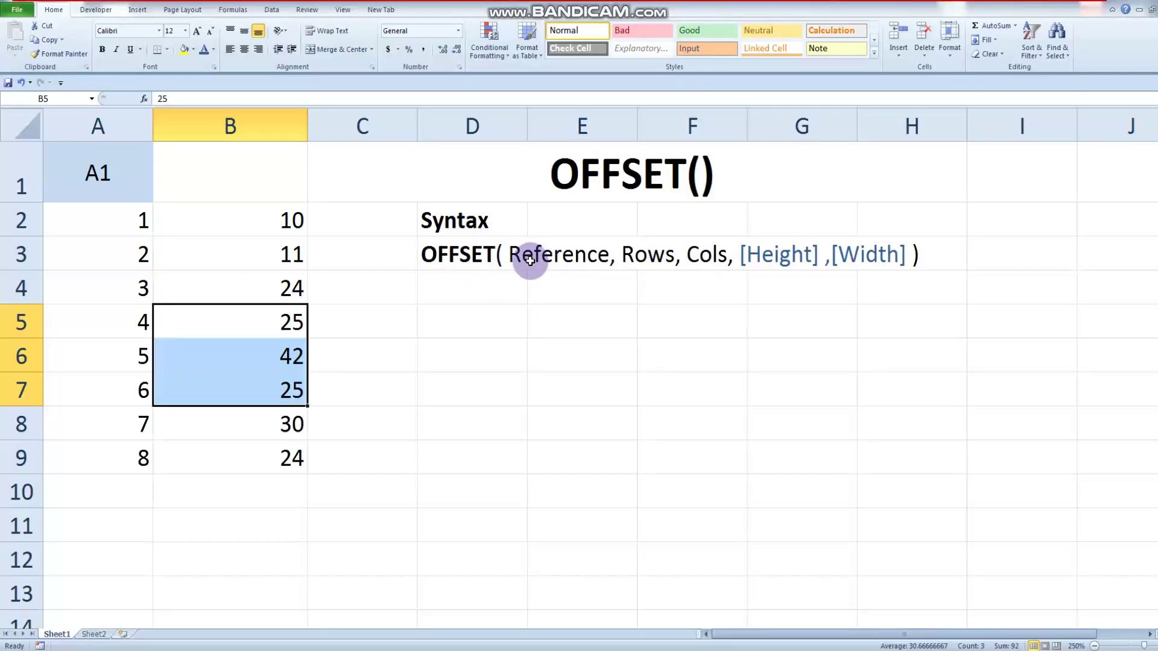
click(569, 264)
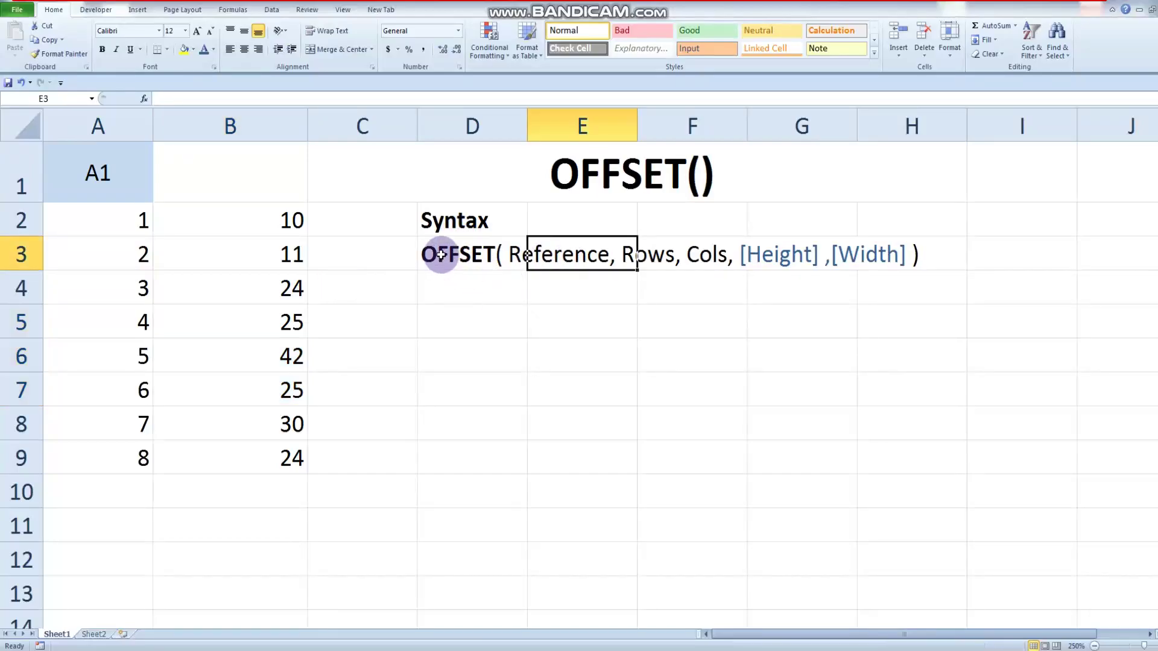
click(435, 254)
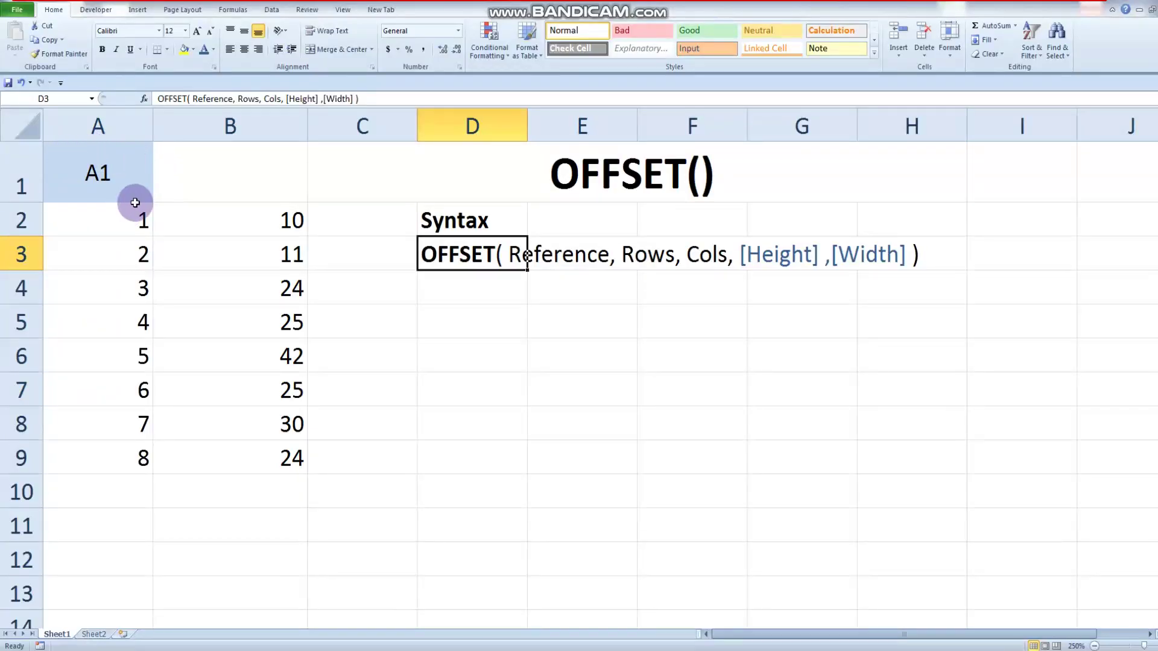
click(120, 177)
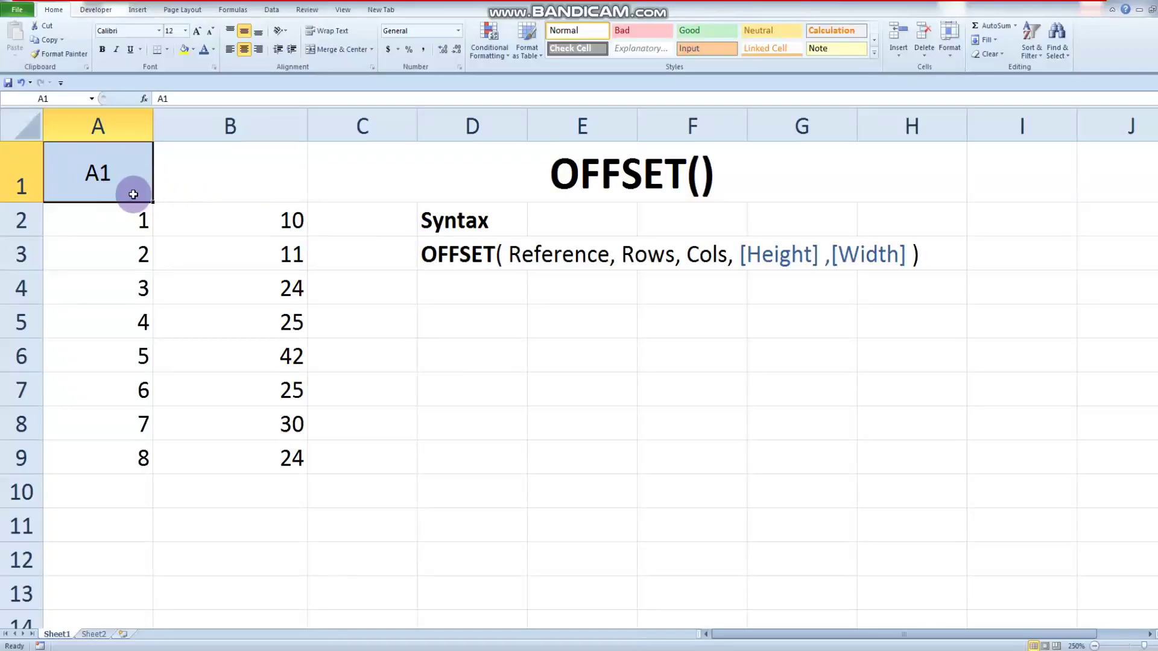
click(90, 226)
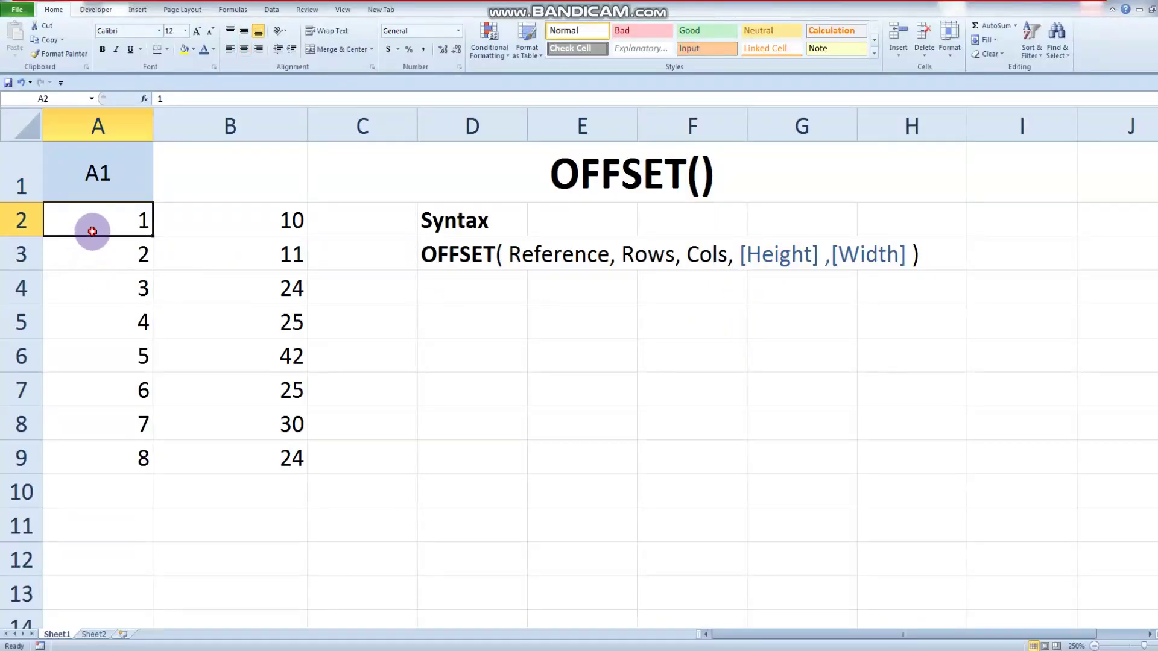
click(93, 263)
click(94, 295)
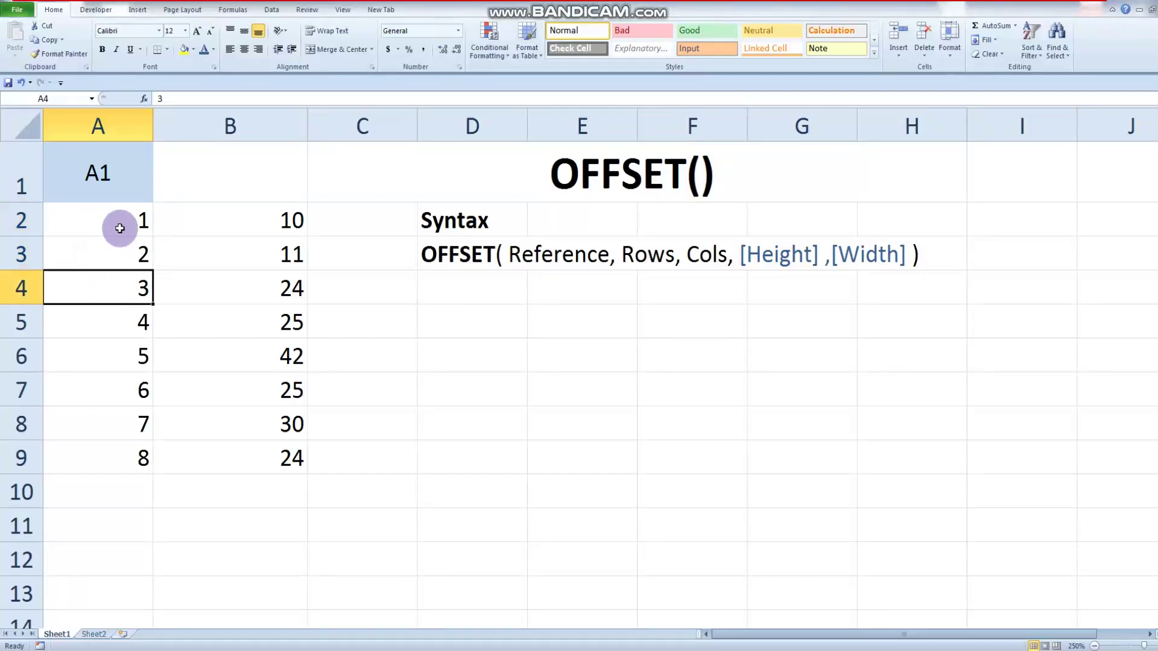
drag(120, 228, 145, 292)
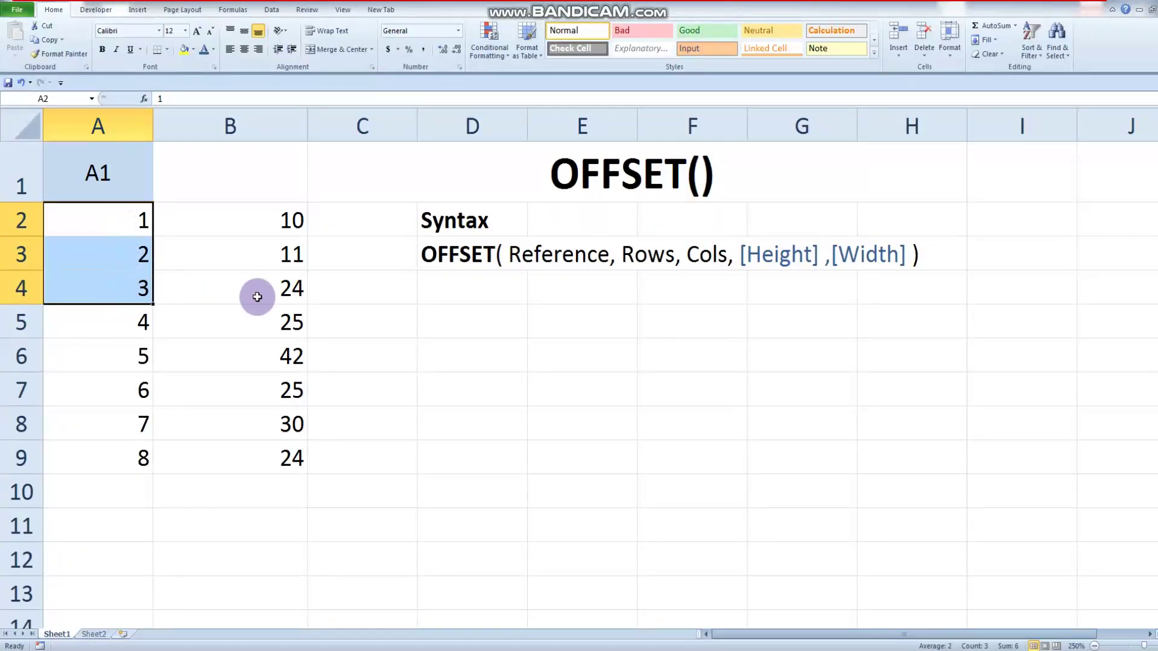
click(212, 296)
click(96, 290)
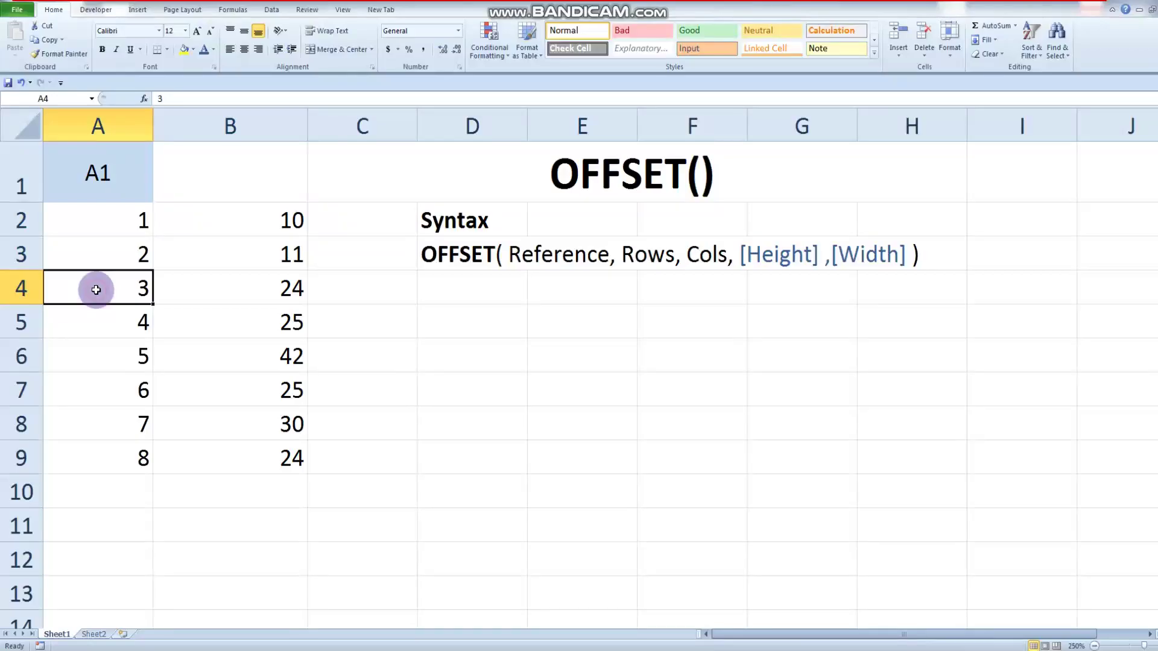
click(291, 293)
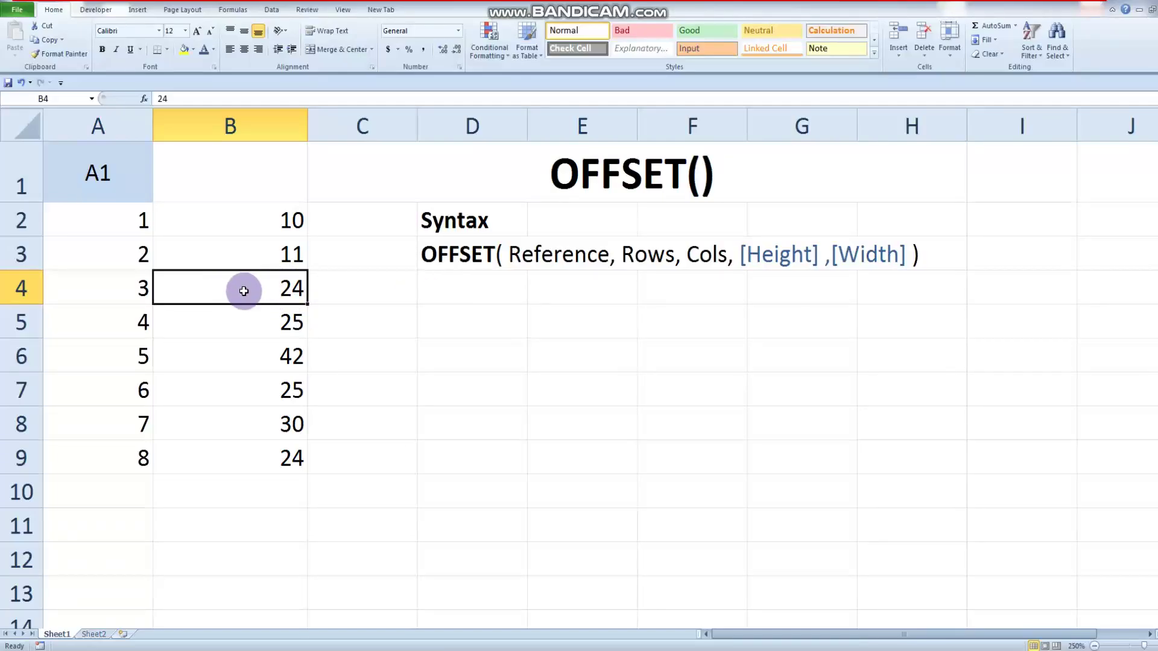
drag(243, 291, 252, 379)
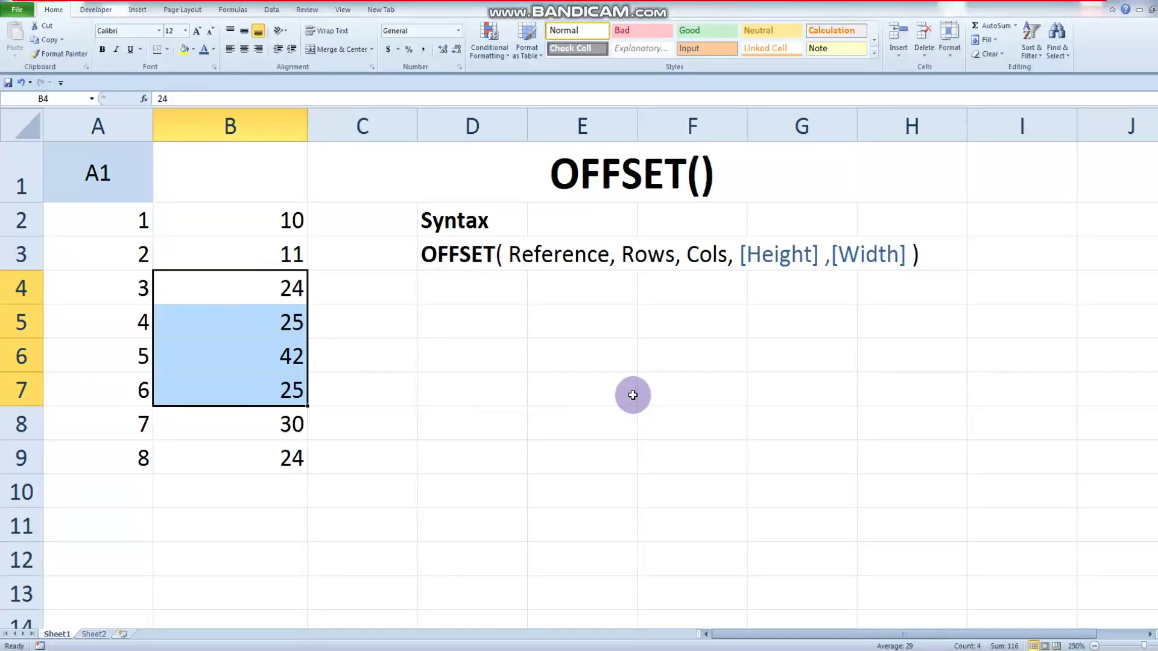
Start an OFFSET formula in cell B11 with A1 as its reference argument.
click(235, 526)
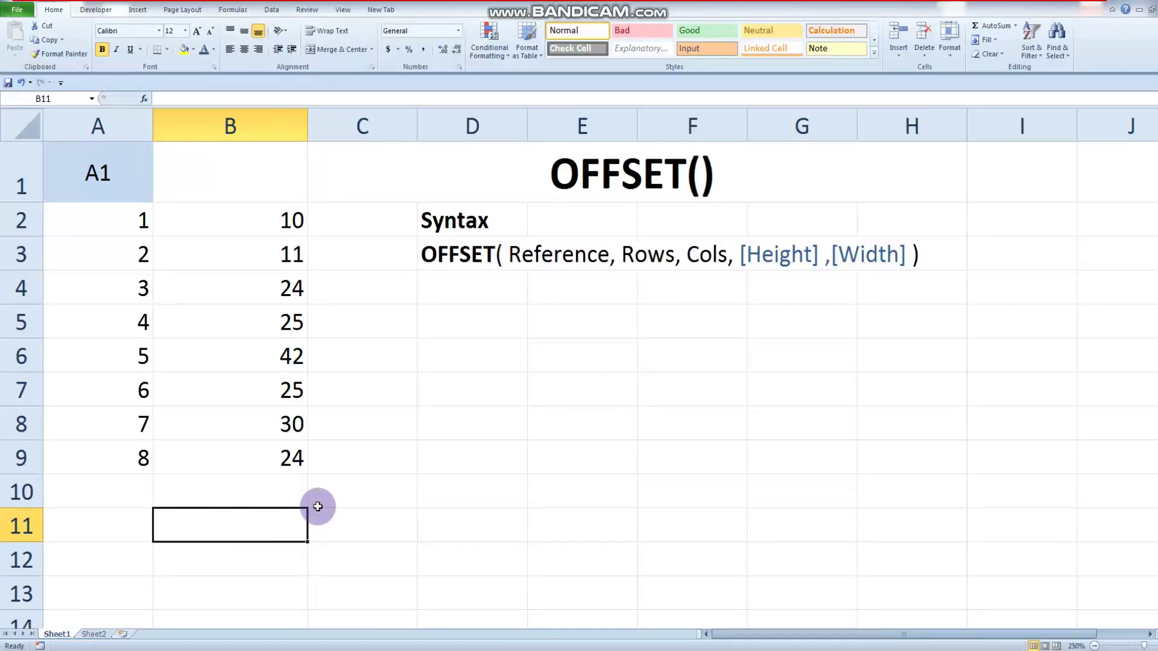
text(=OFFSET)
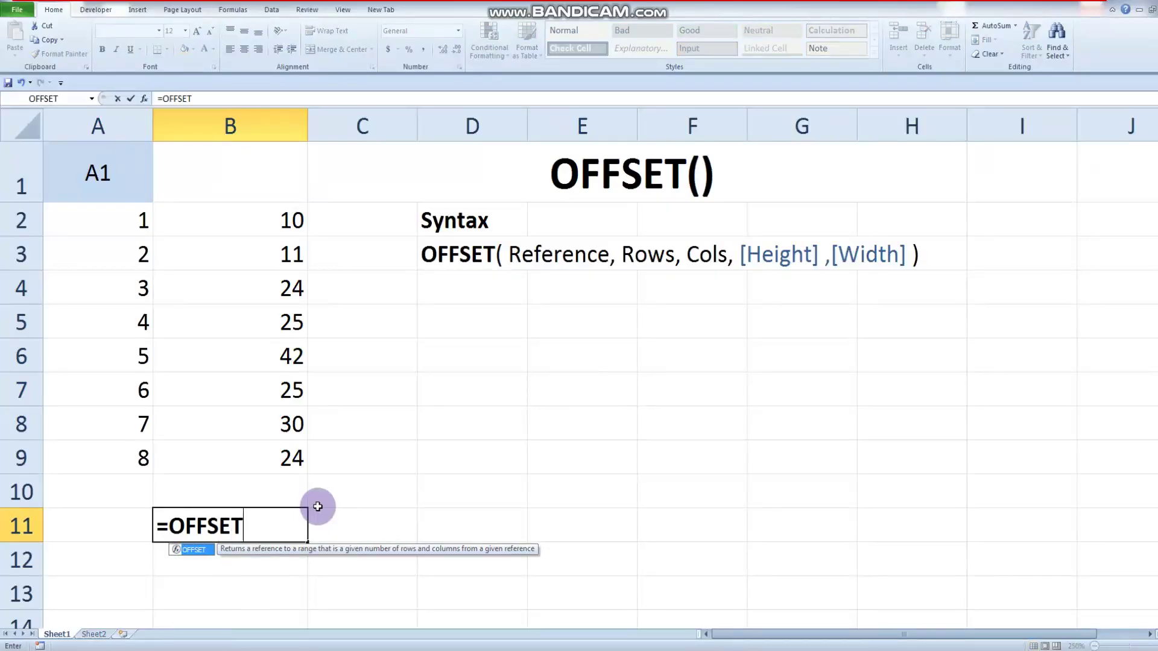
text(()
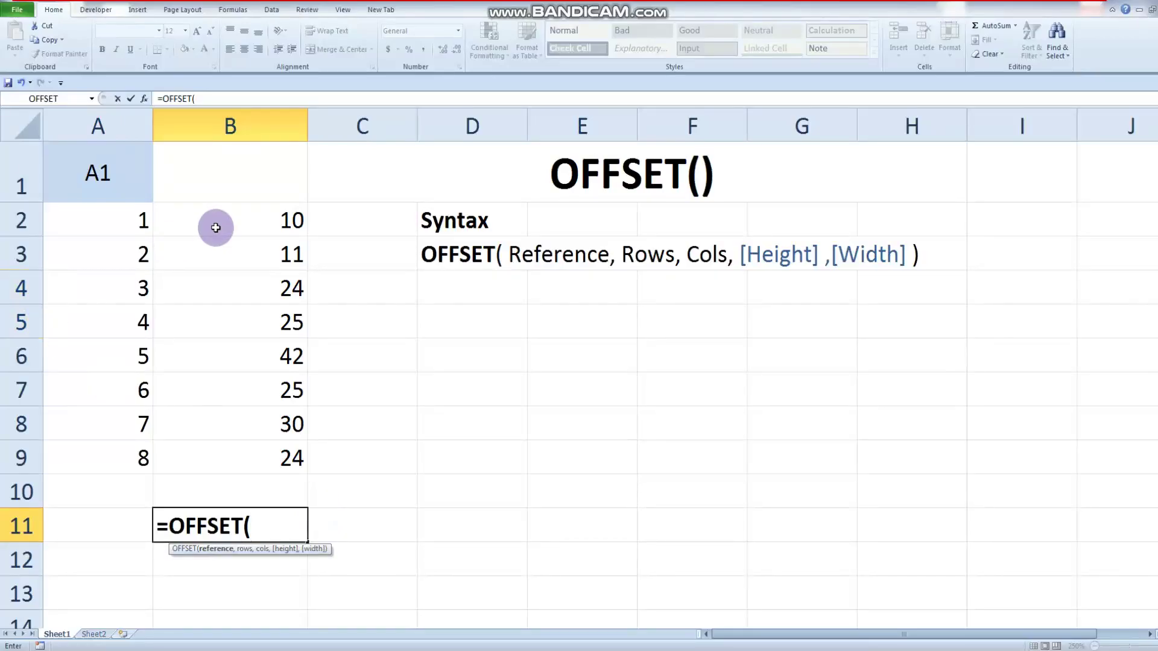
click(106, 173)
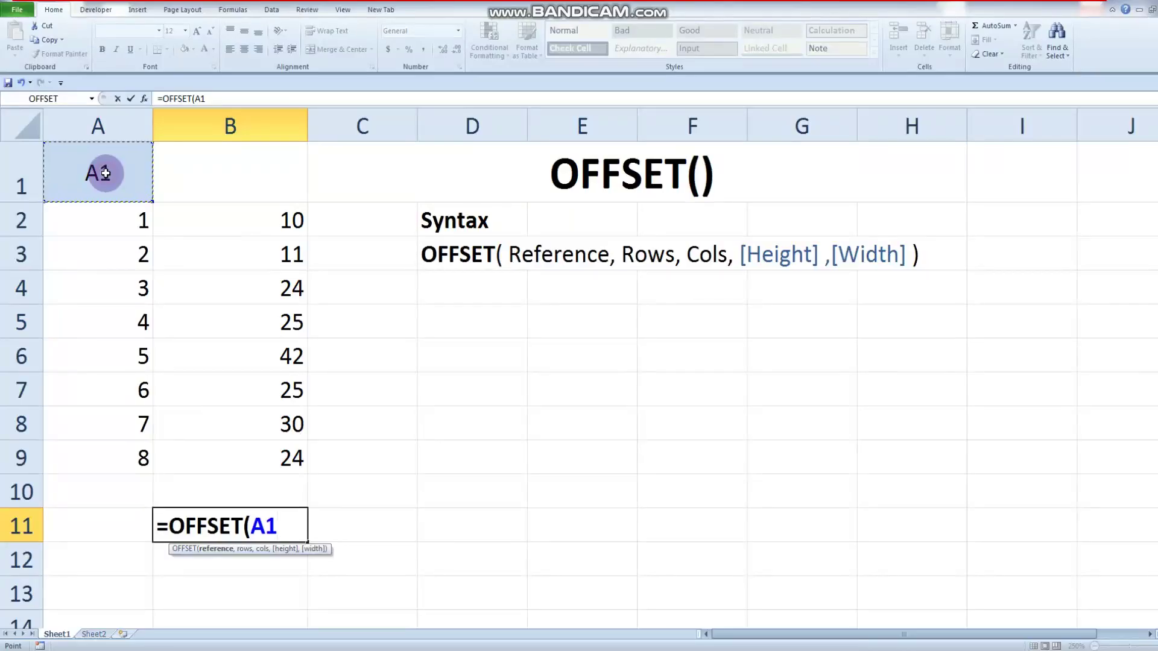
text(,)
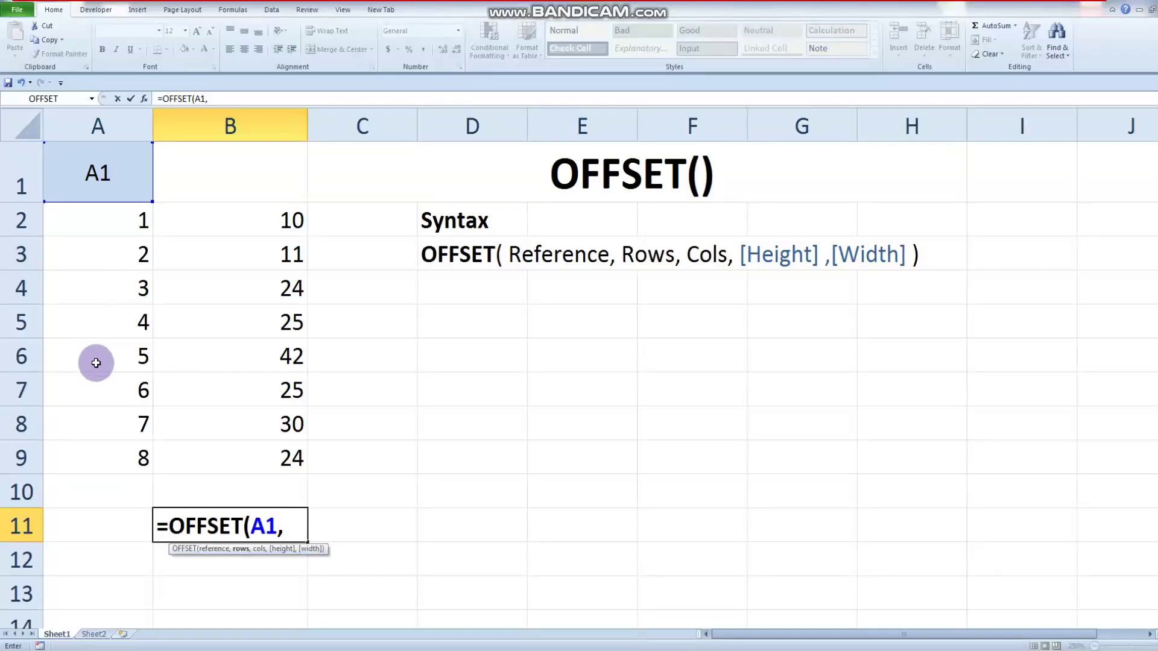
drag(64, 361, 251, 362)
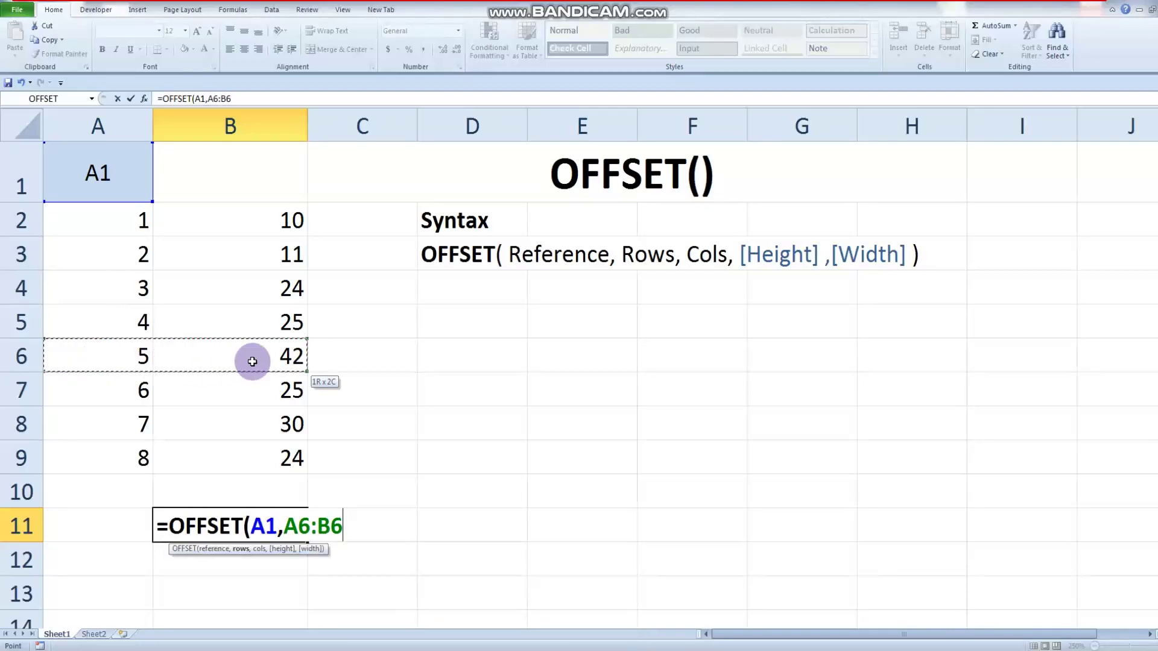
key(BackSpace)
key(BackSpace)
key(BackSpace)
key(BackSpace)
key(BackSpace)
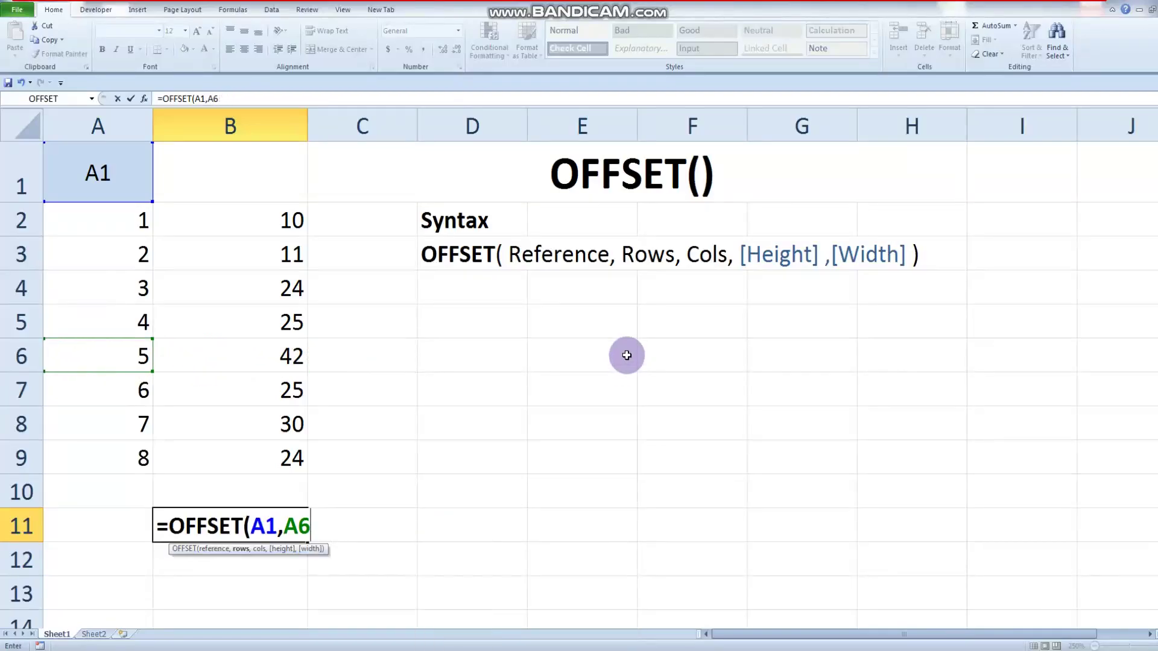
key(BackSpace)
text(,)
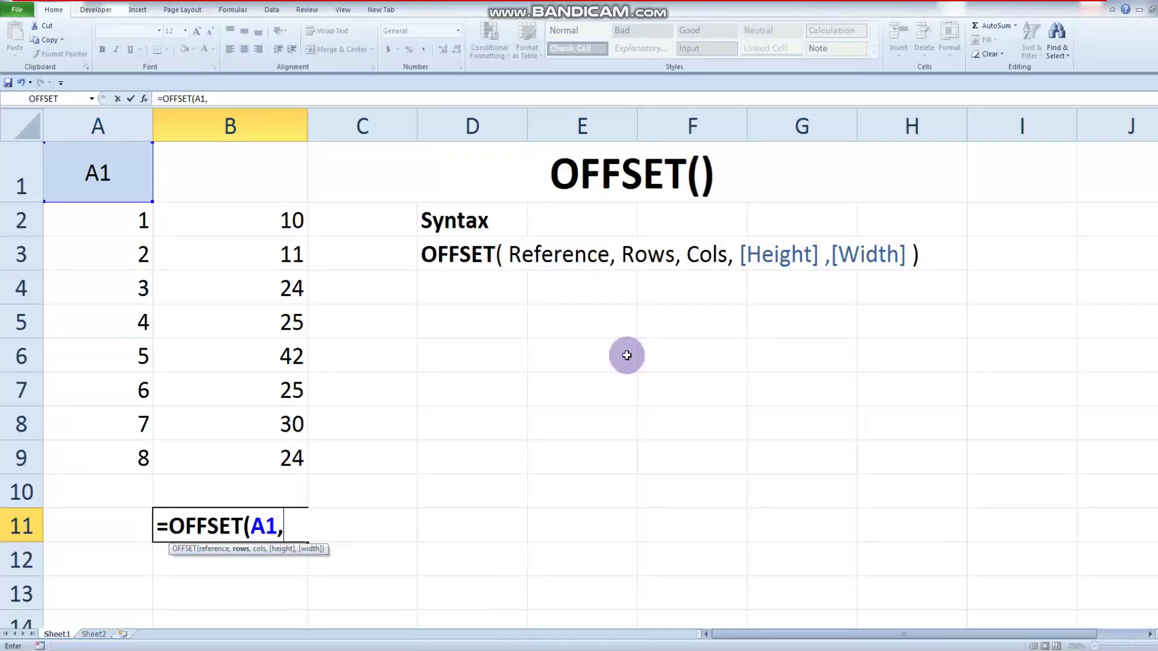
Complete the formula as =OFFSET(A1,5,1), offsetting 5 rows and 1 column, and compare its result with cell B6.
text(5,1)
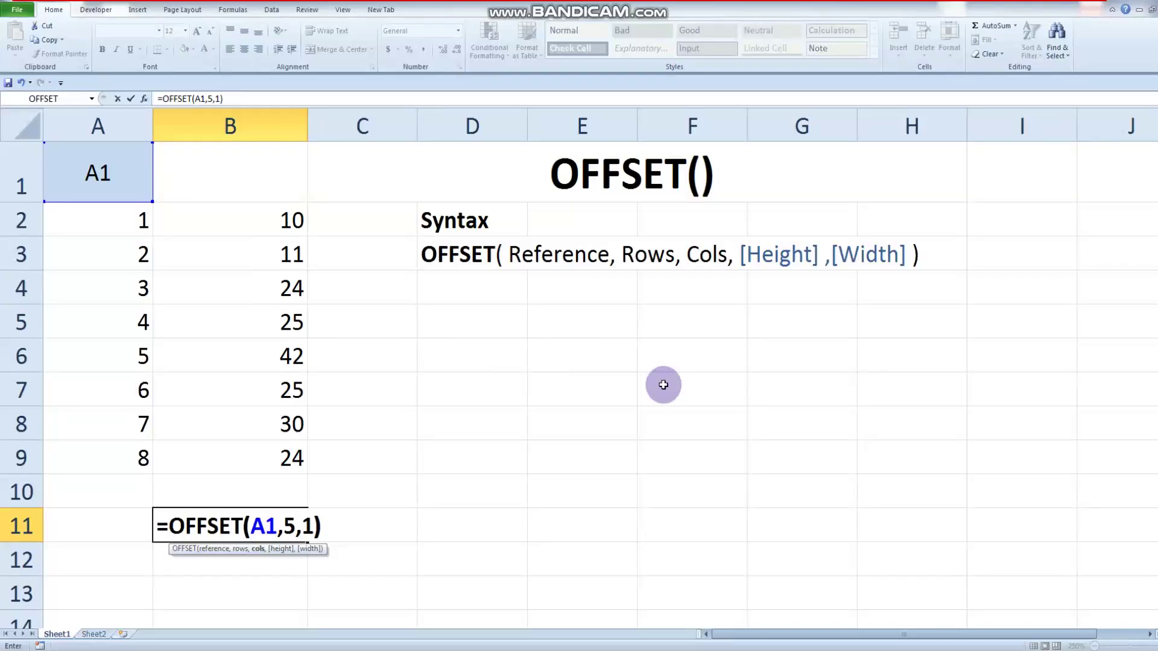
key(Return)
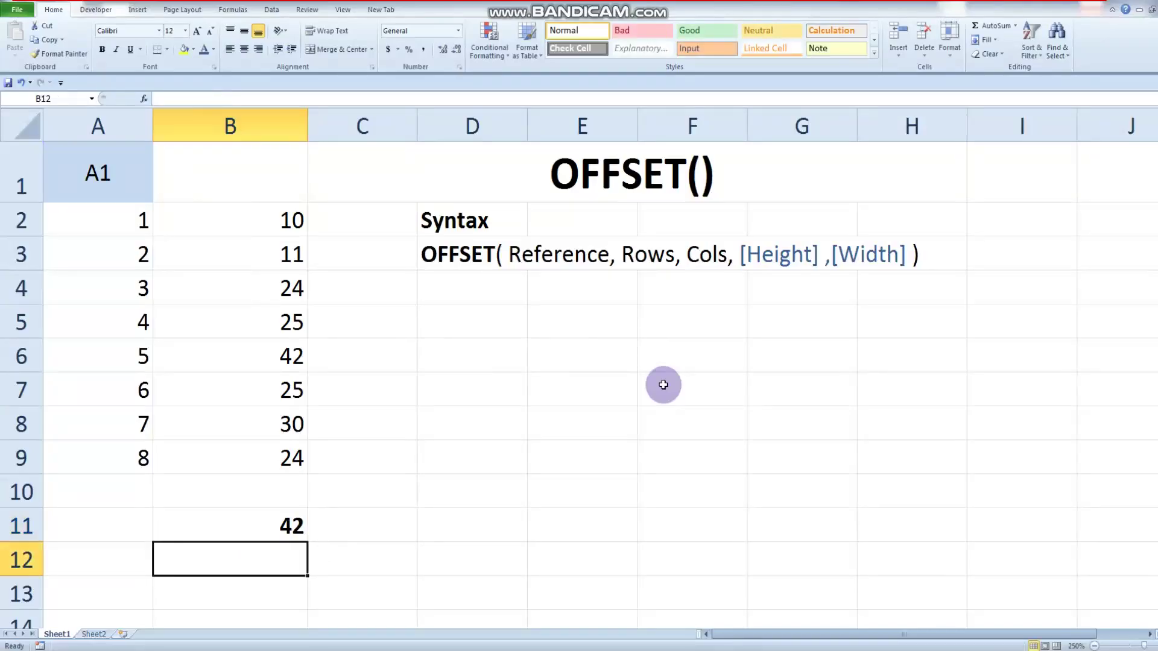
click(281, 357)
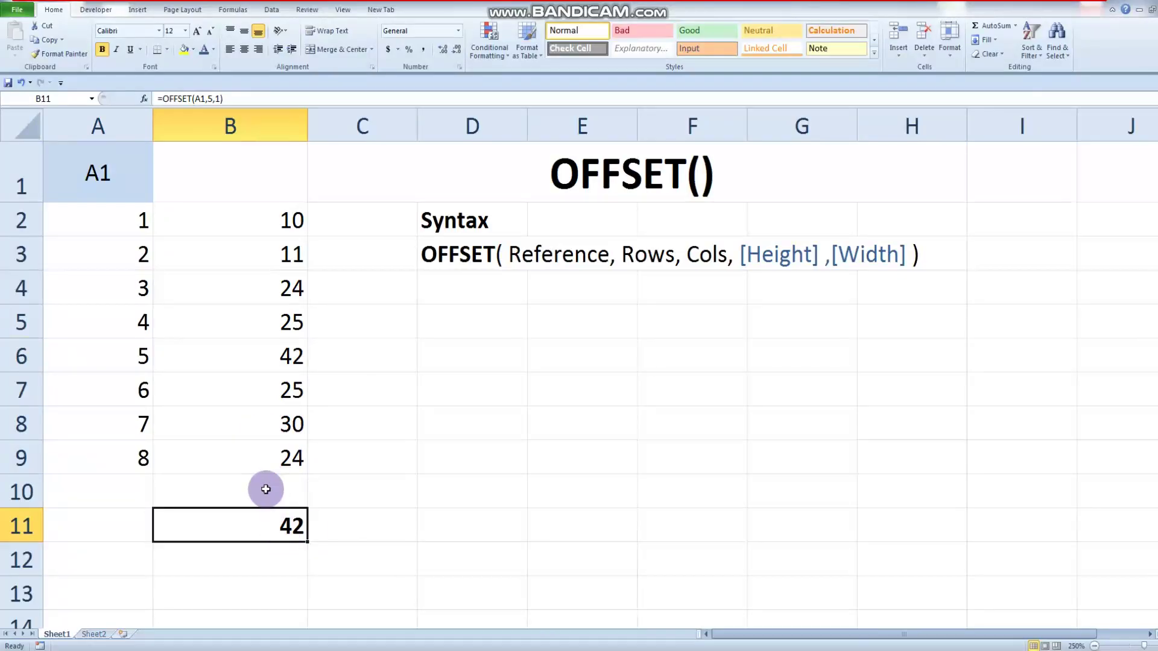
Wrap the OFFSET formula in B11 in SUM with a height argument of 4, and select B6:B9 to compare the total.
key(F2)
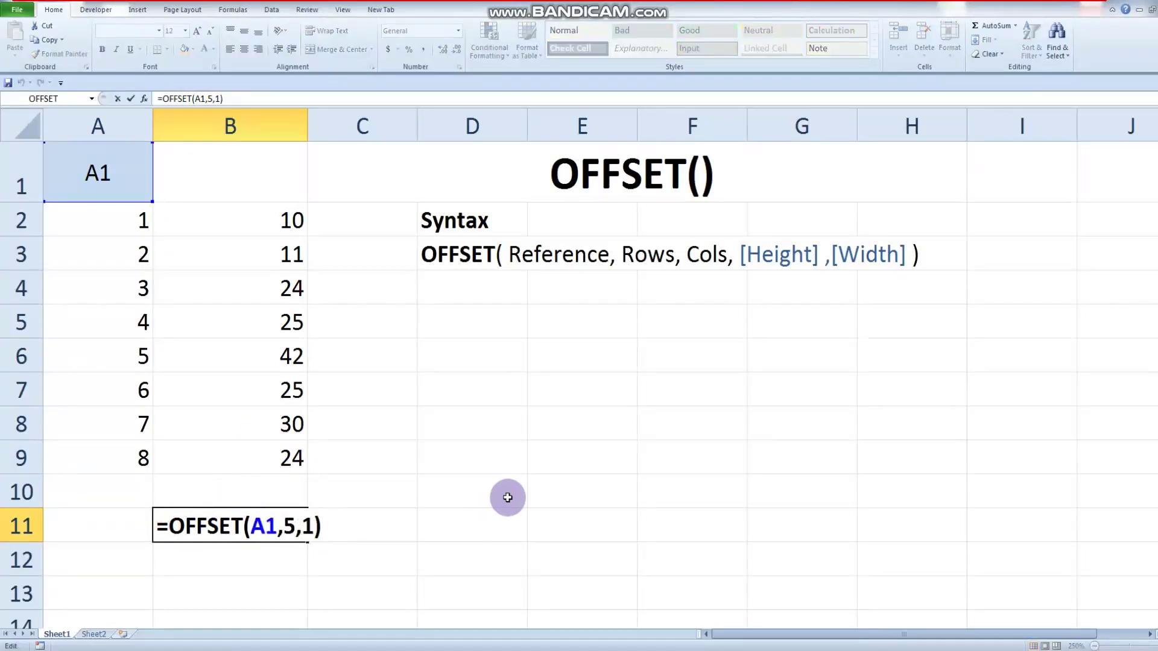
text(SUM)
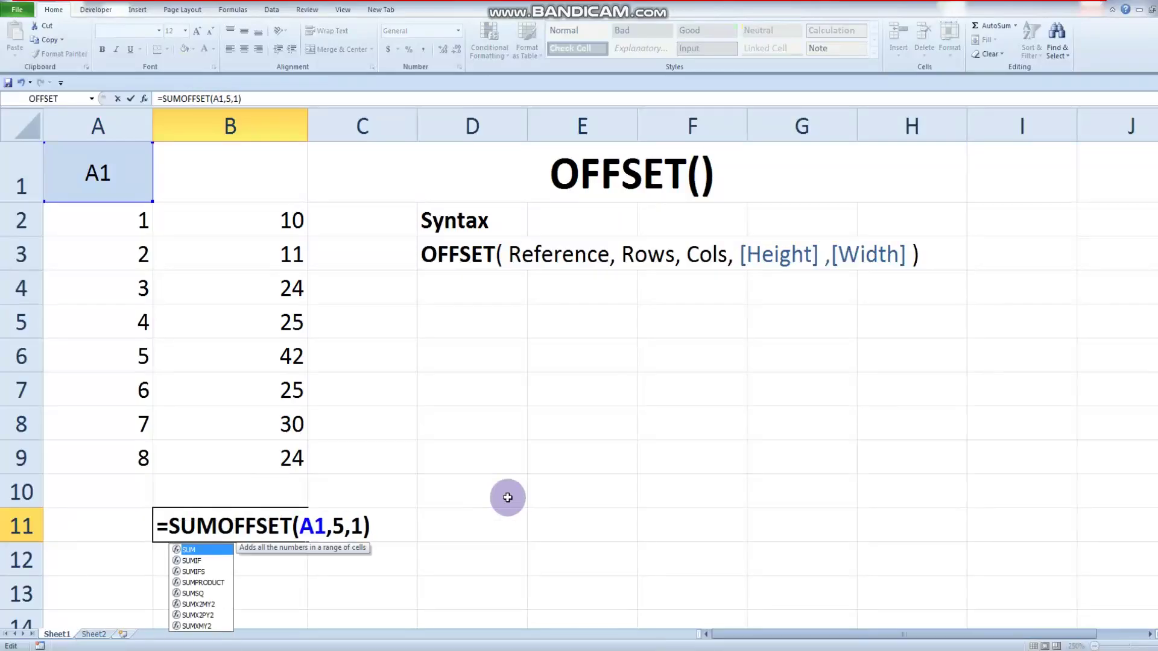
text(()
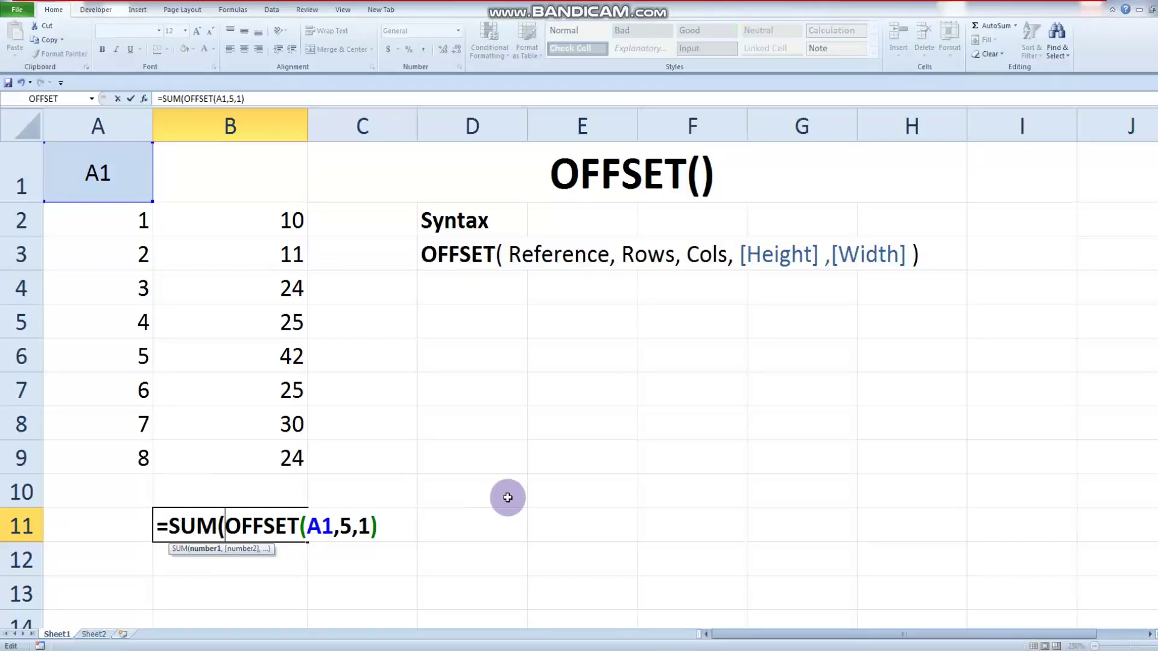
click(369, 528)
text(,)
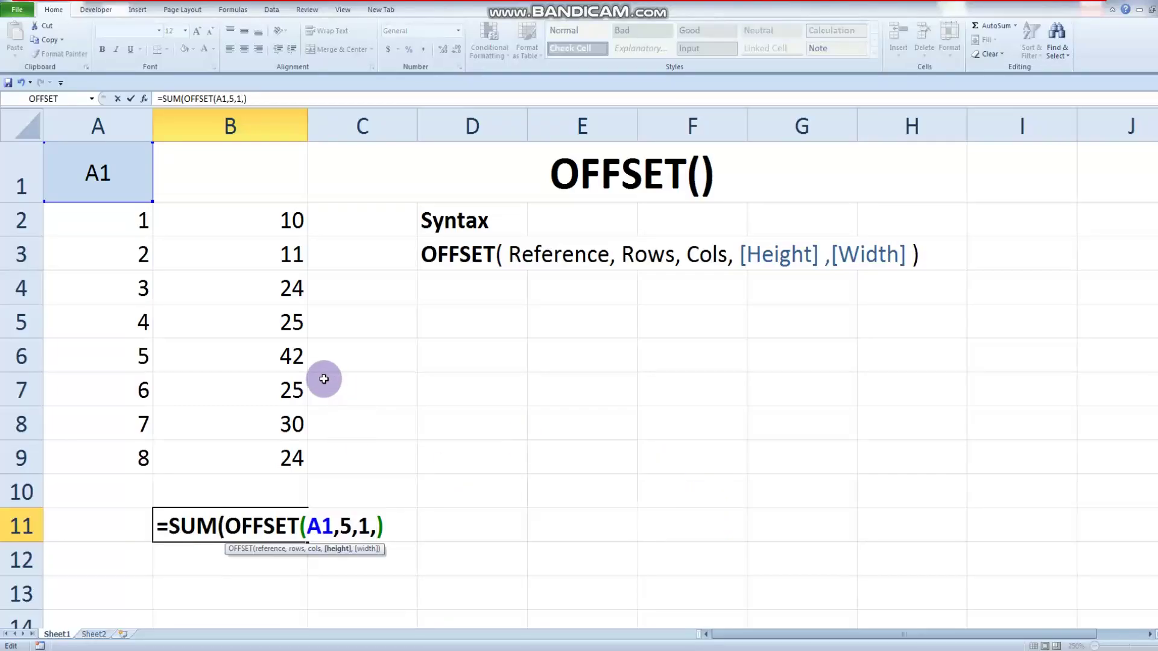
text(4)
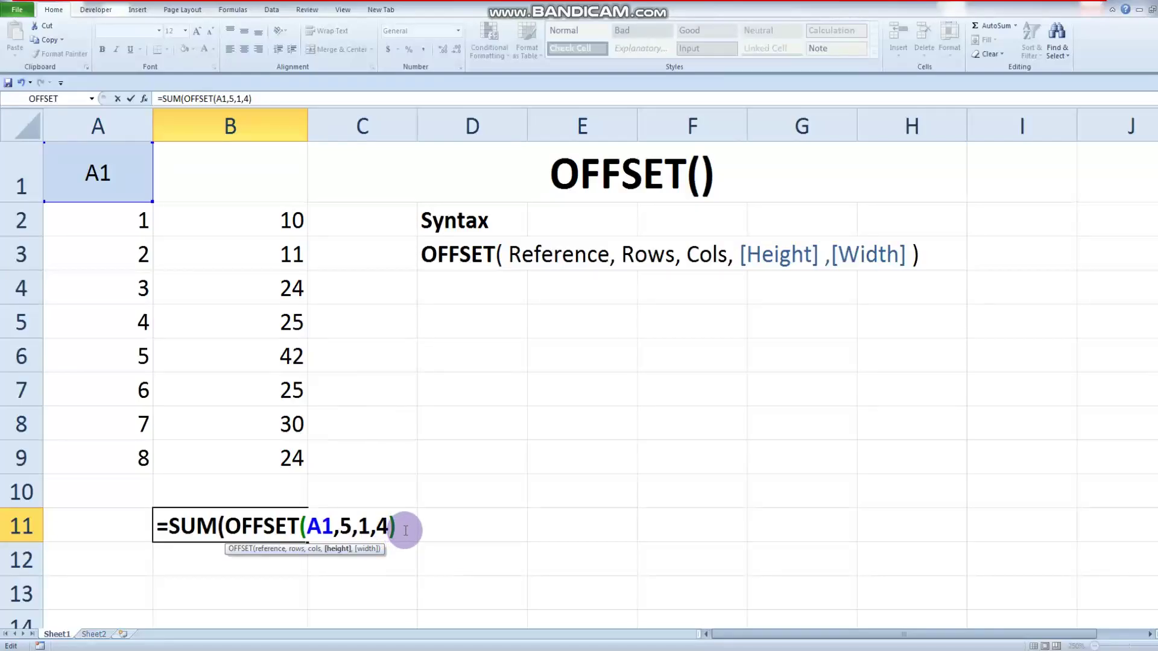
key(Right)
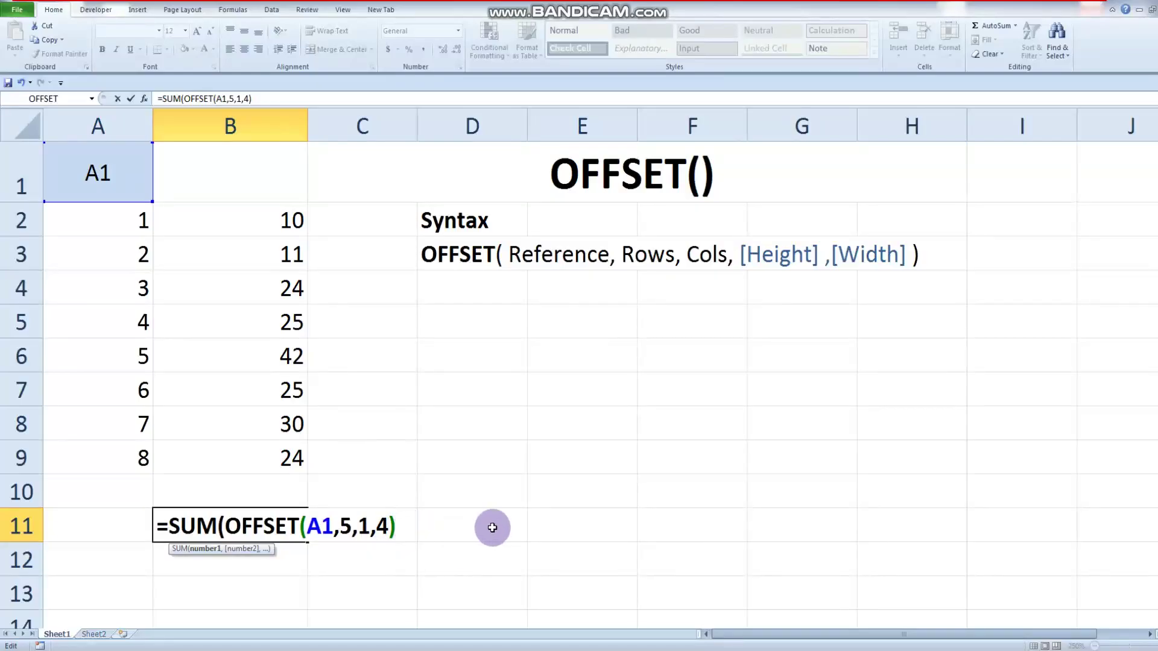
key(Return)
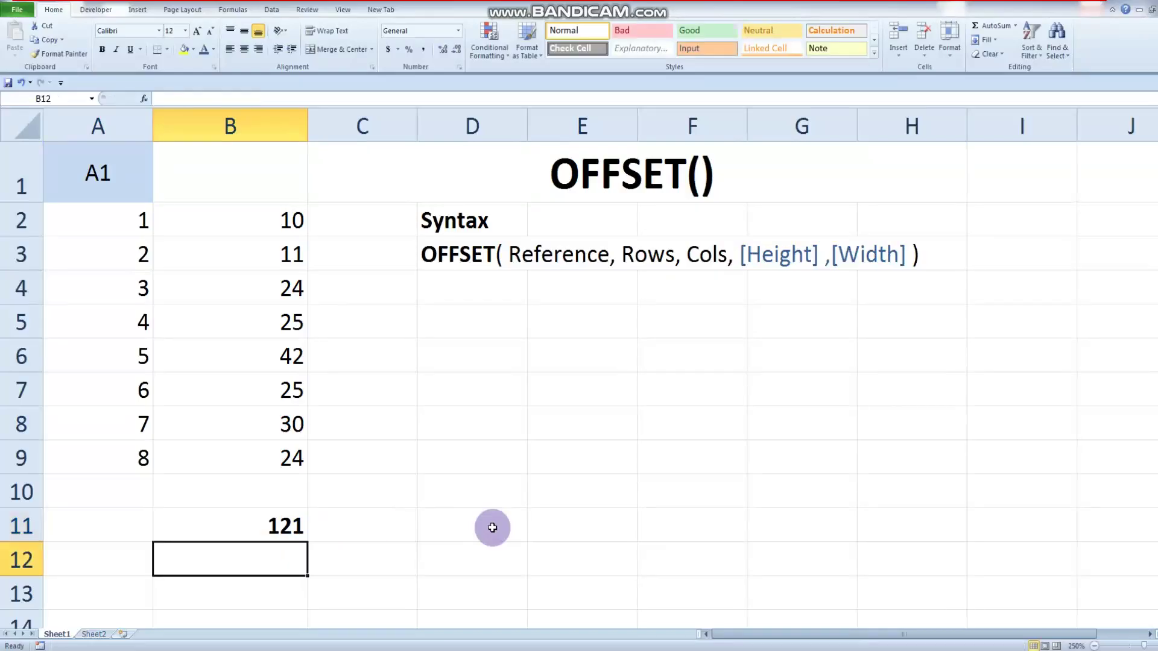
click(275, 352)
drag(275, 353, 280, 446)
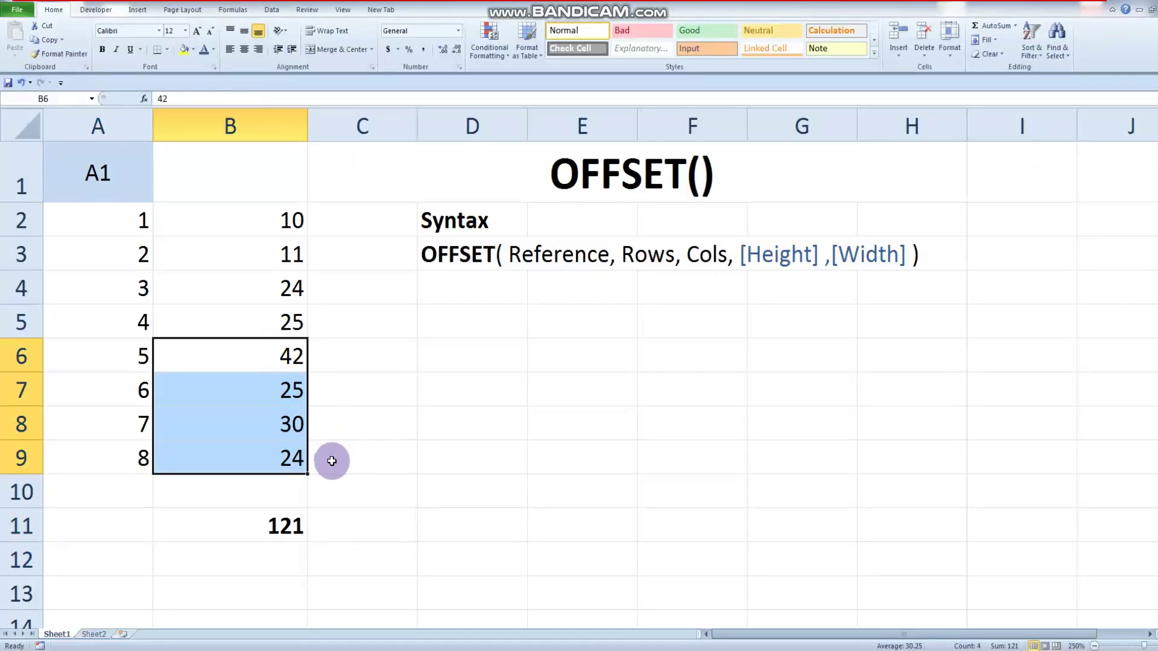
Check the OFFSET total by summing B6:B9 into B10 with AutoSum, and clear B10 again.
click(389, 461)
drag(284, 354, 288, 485)
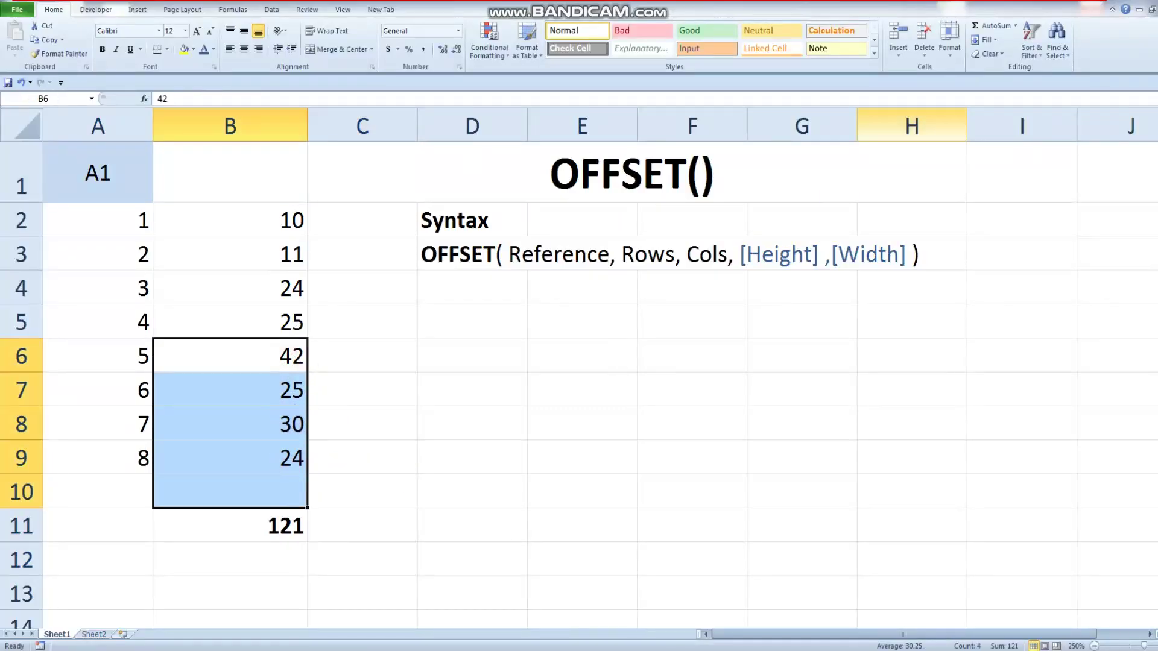
click(989, 26)
click(283, 497)
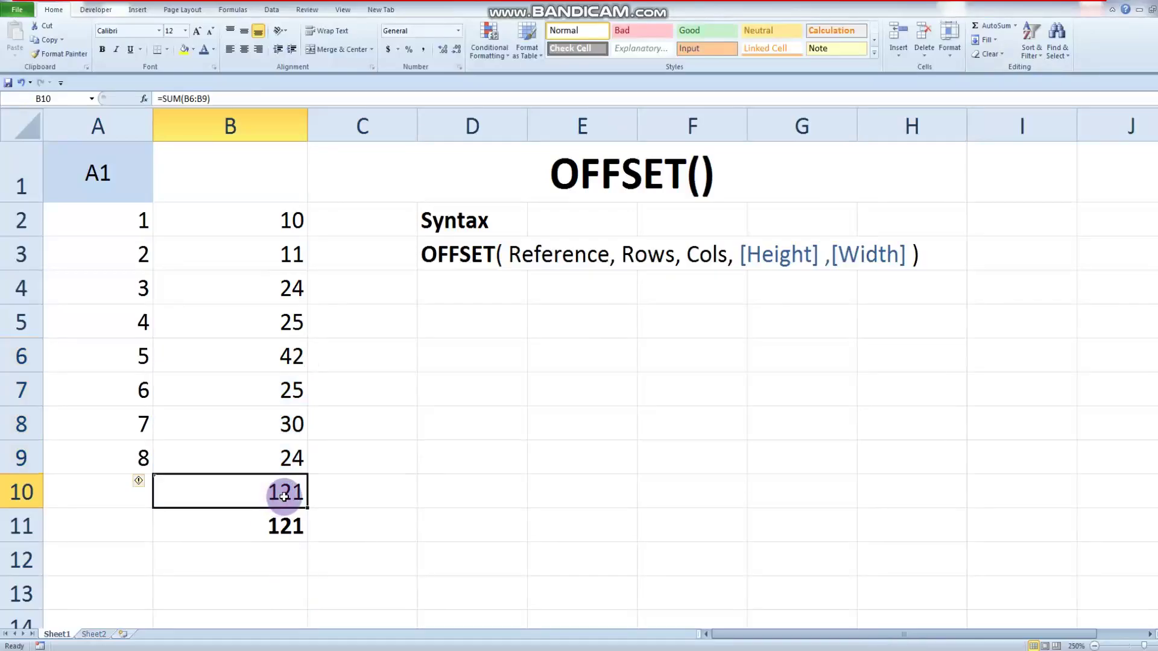
key(Delete)
click(436, 514)
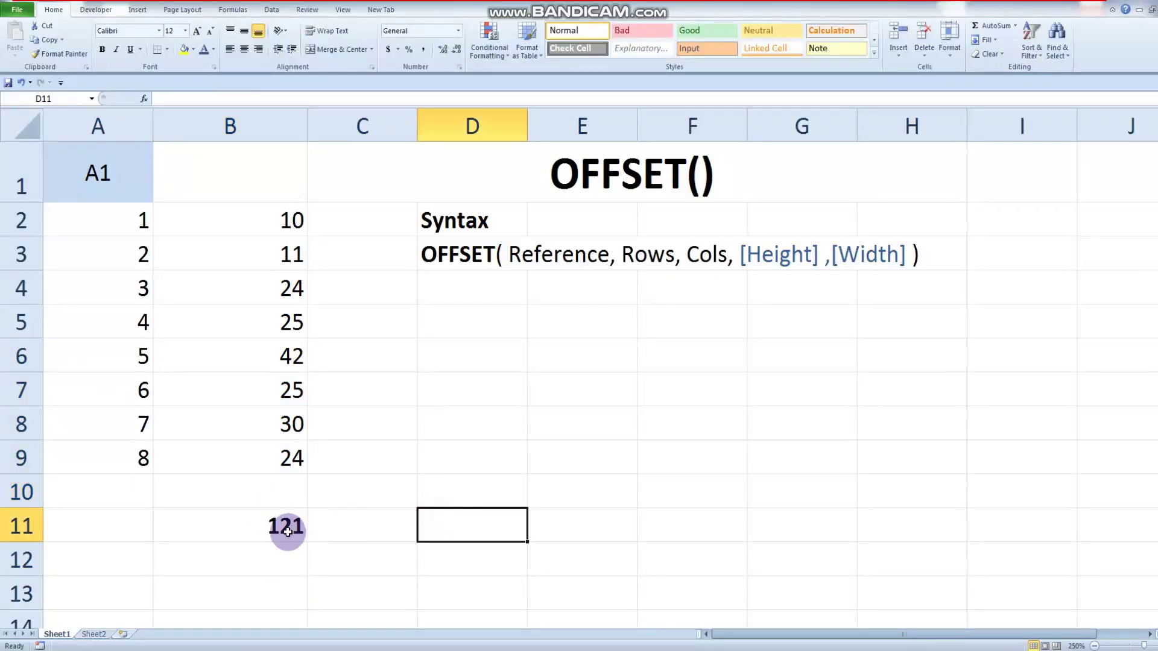
Review how the arguments of the SUM and OFFSET formula in B11 match the syntax line and cell B6.
click(571, 259)
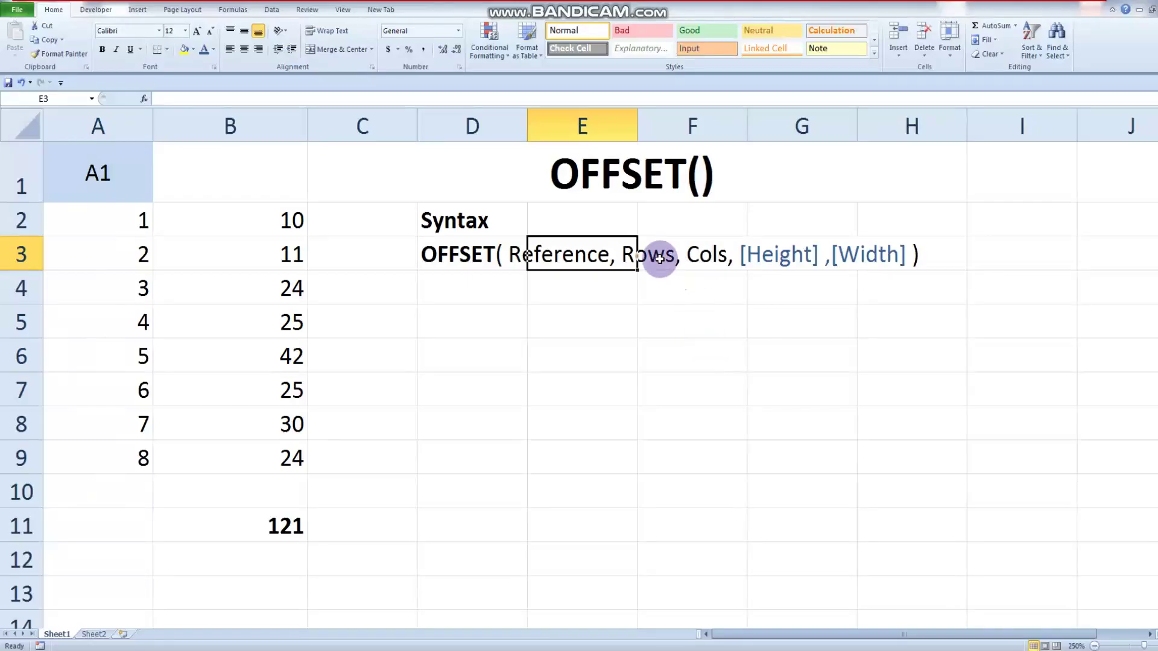
click(292, 530)
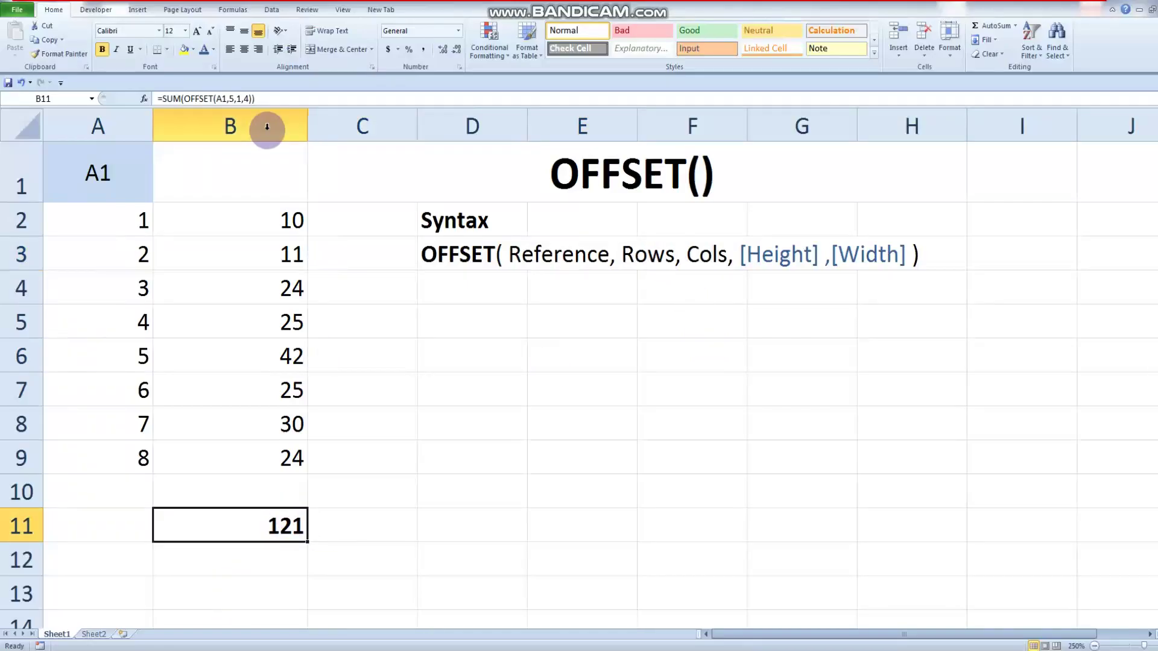
key(F2)
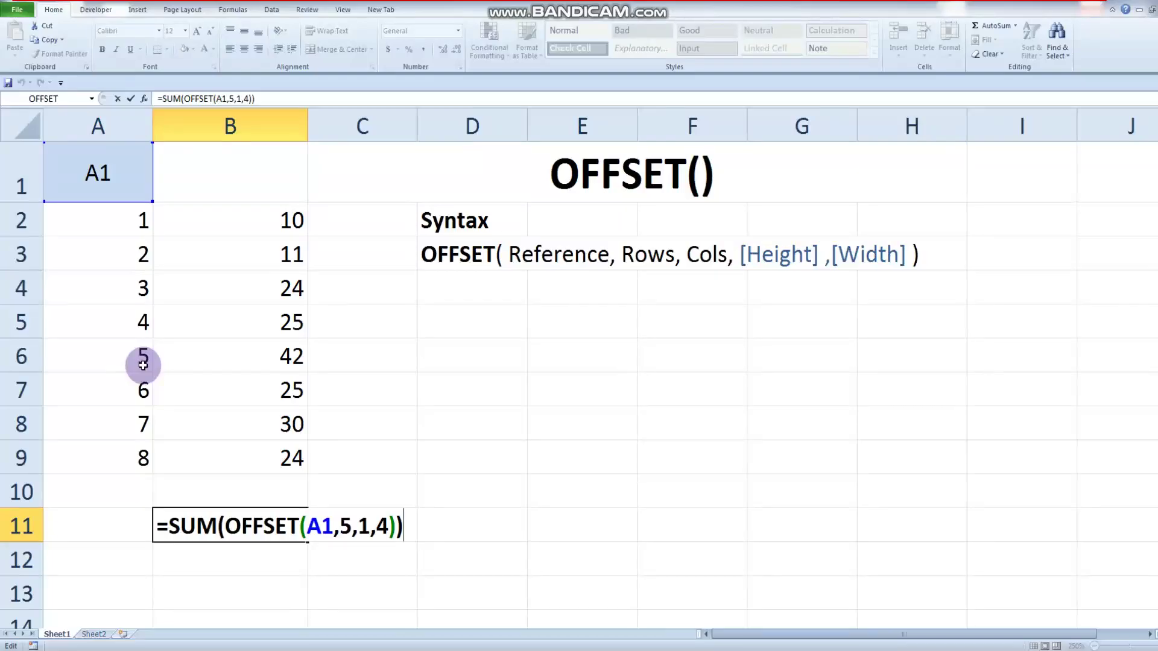
click(279, 357)
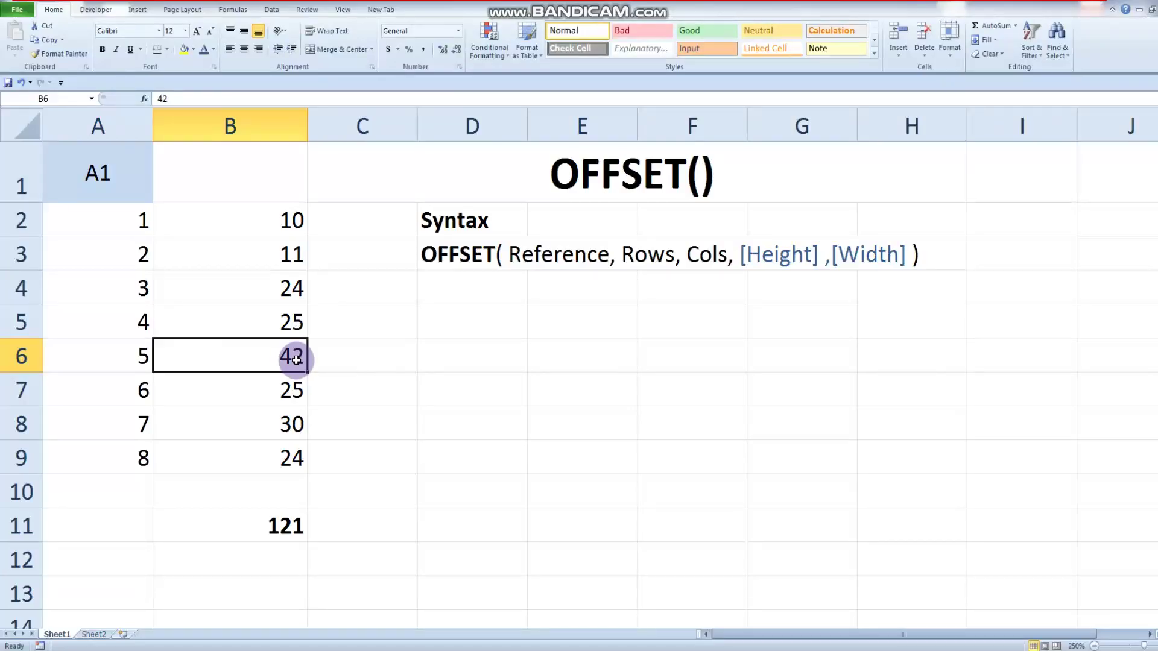
Replace SUM with AVERAGE in B11 so the formula reads =AVERAGE(OFFSET(A1,5,1,4)).
click(284, 524)
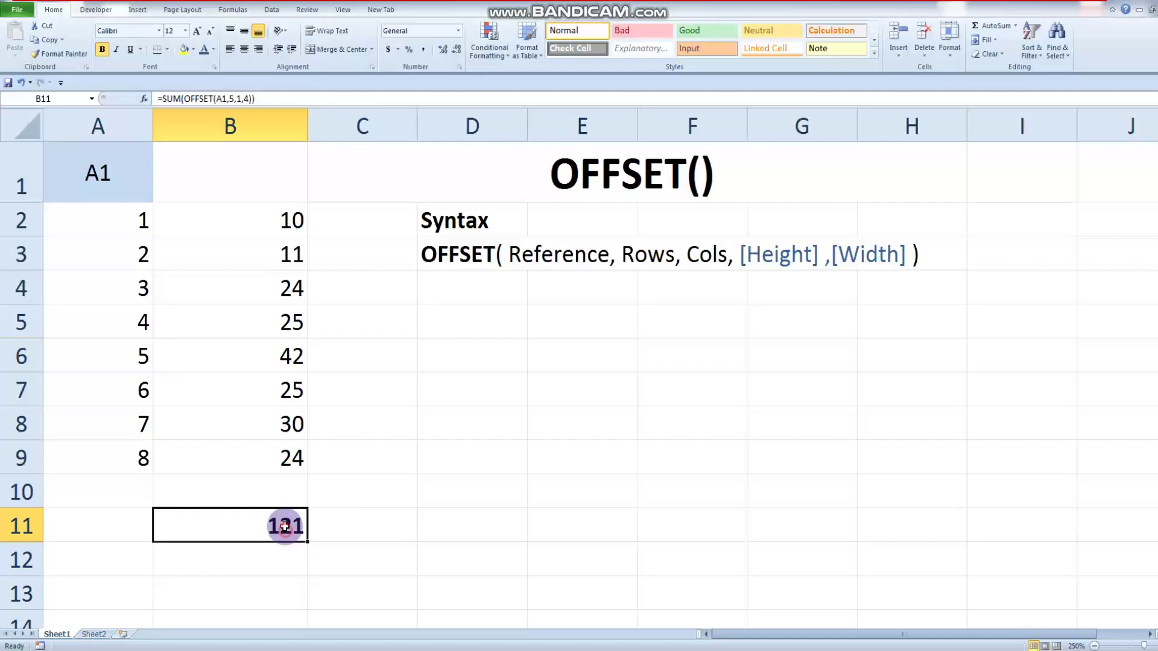
double_click(171, 99)
drag(168, 99, 162, 100)
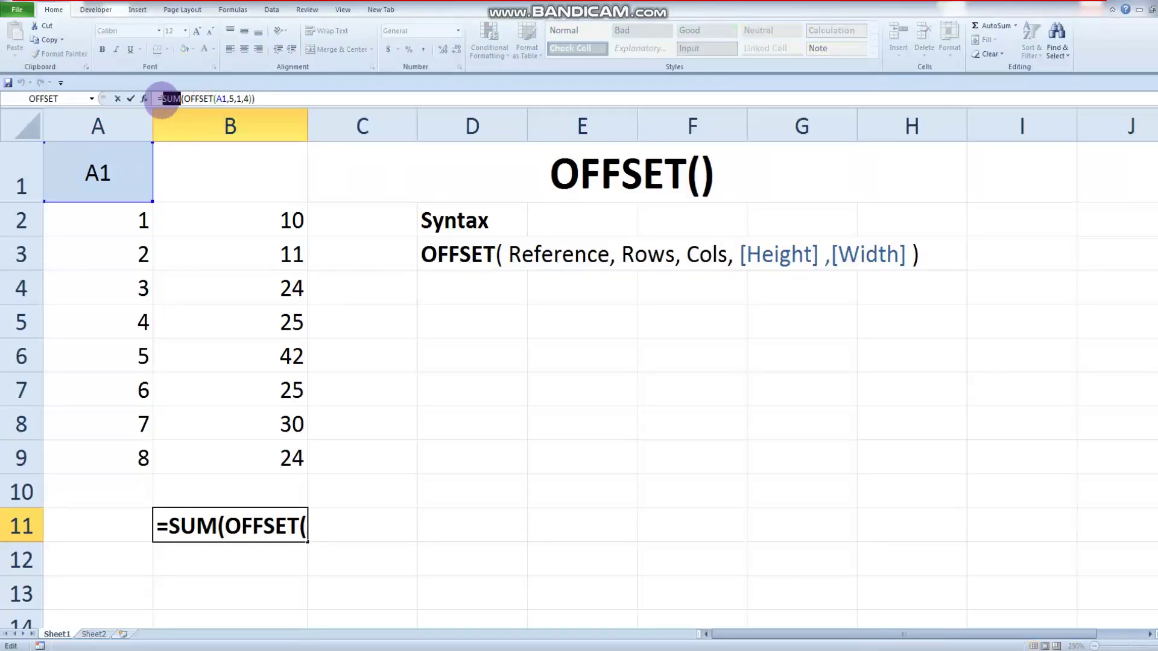
text(AVERAGE)
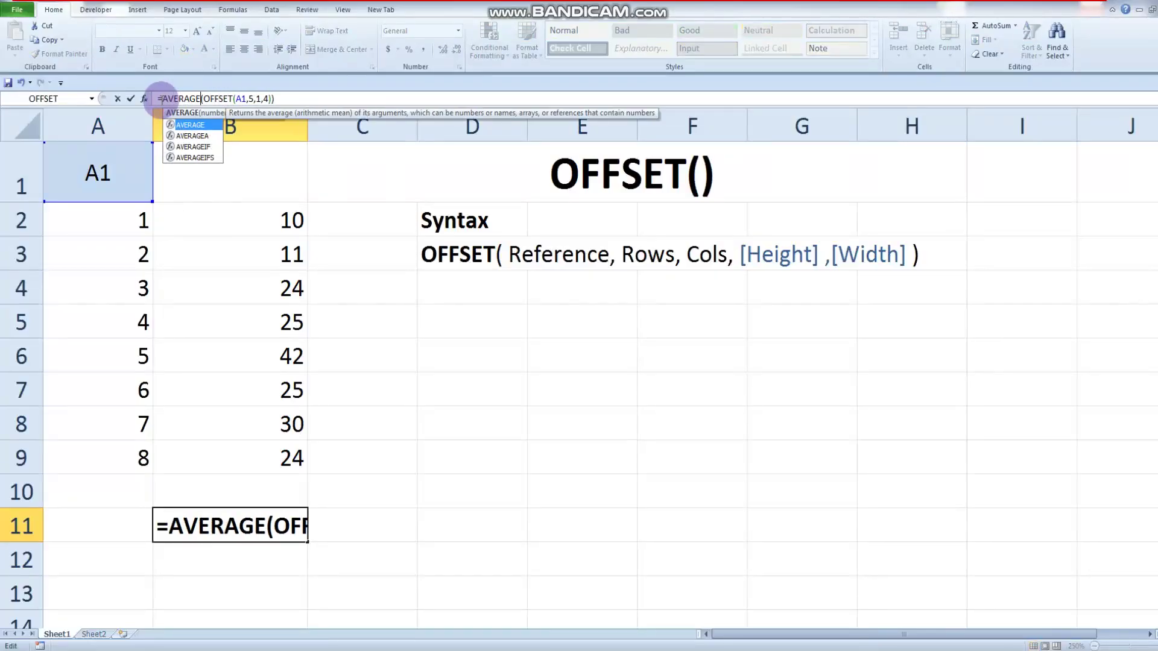
key(Return)
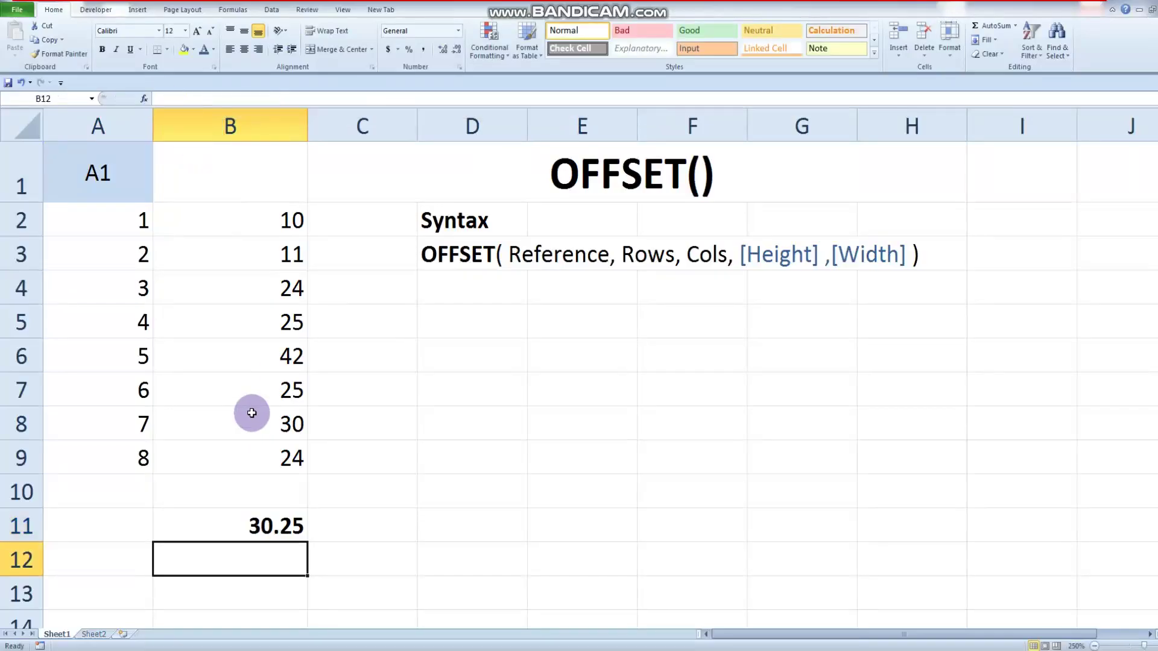
Check the OFFSET average by averaging B6:B9 into B10 with AutoSum's Average option, and clear B10 again.
drag(291, 352, 297, 479)
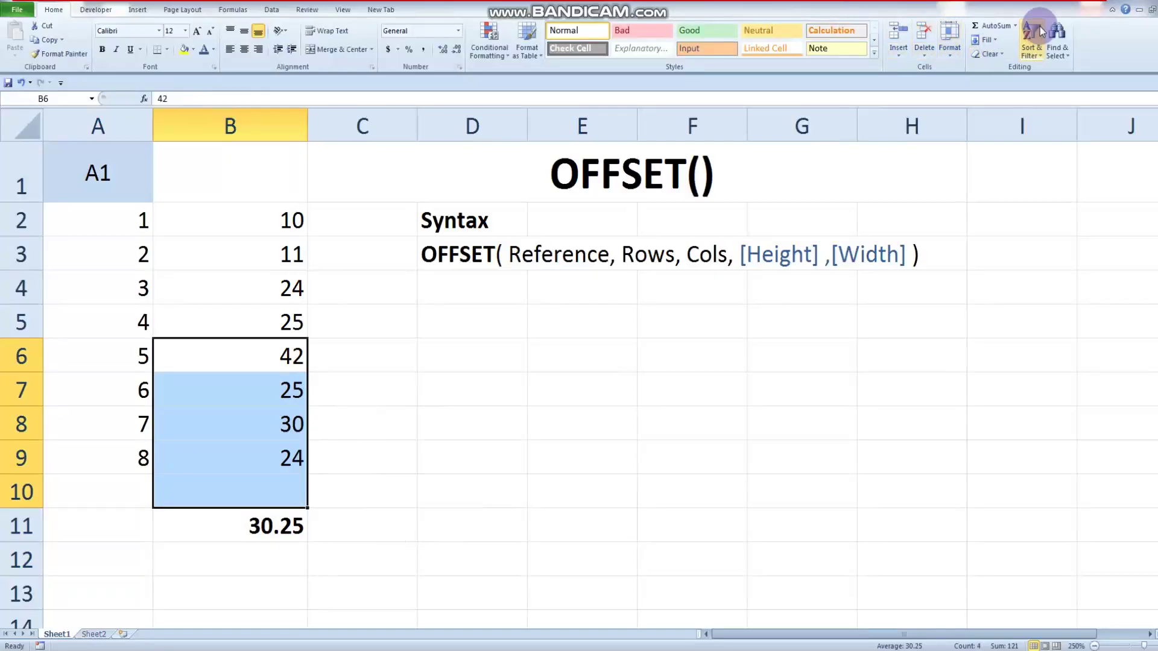
click(1017, 28)
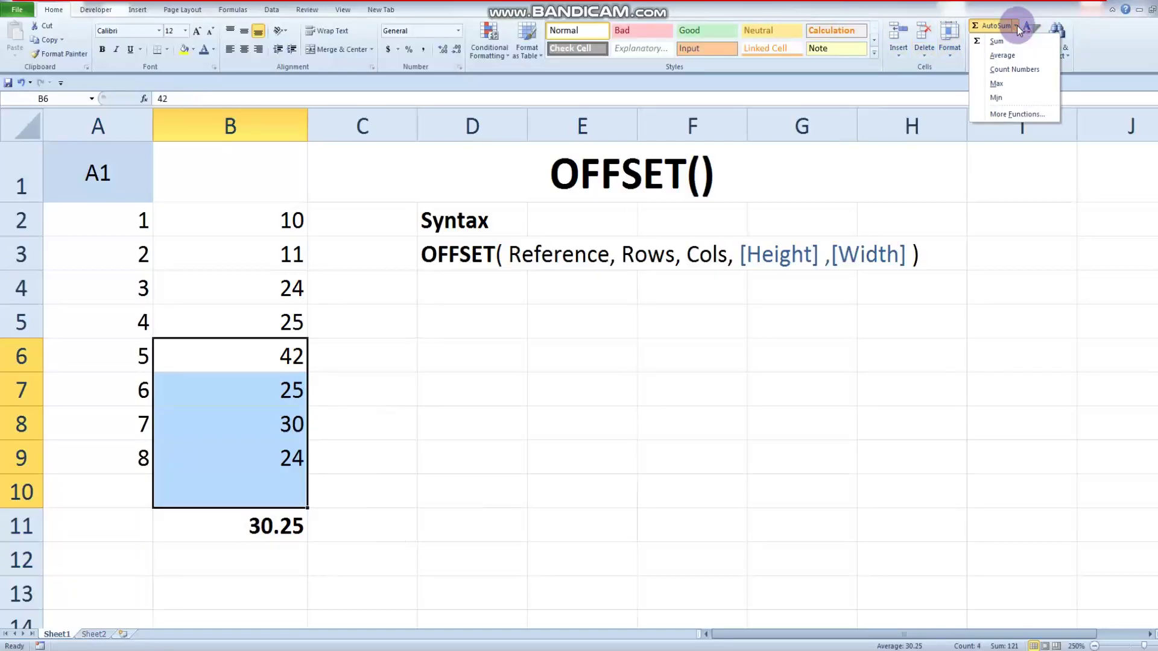
click(1003, 55)
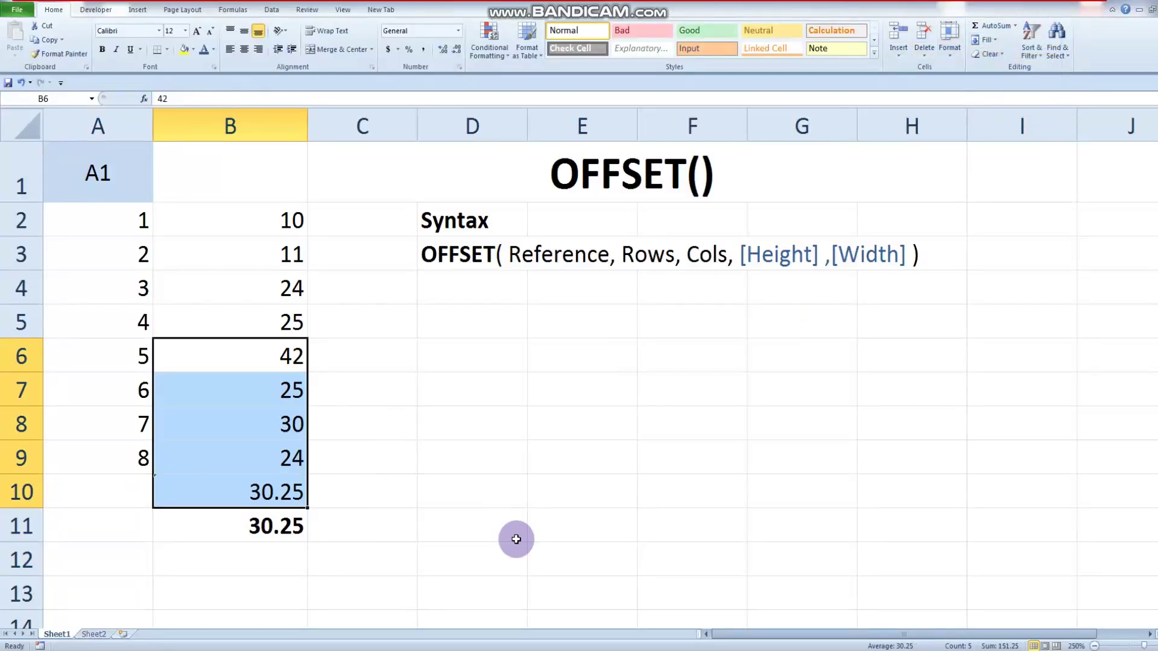
click(474, 495)
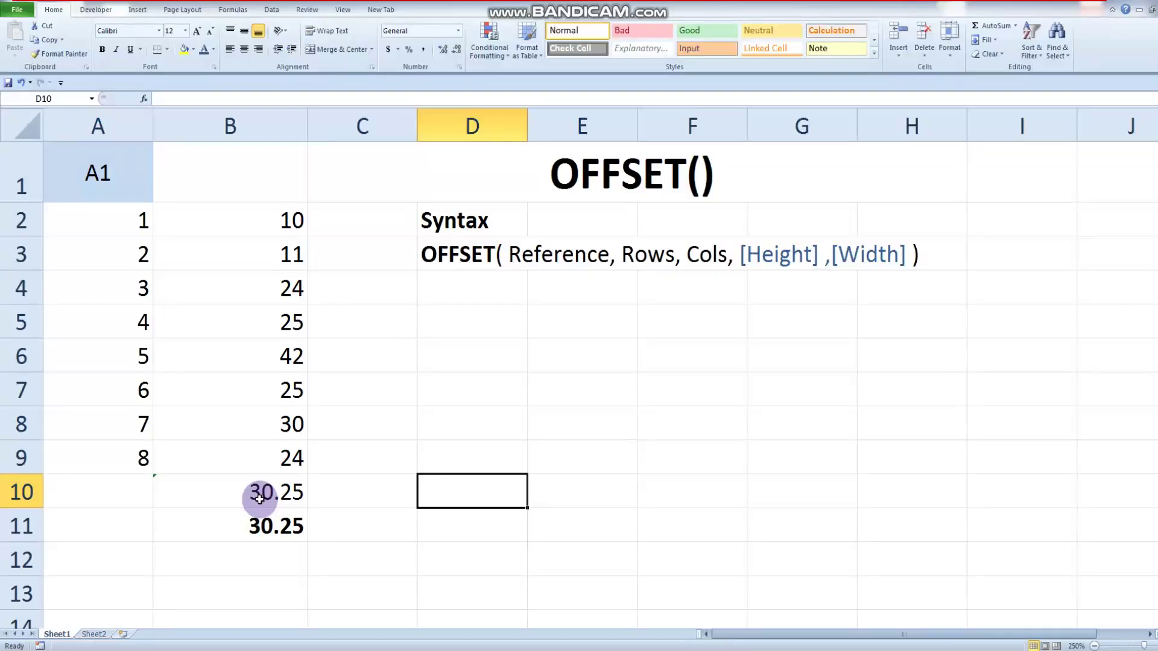
click(270, 493)
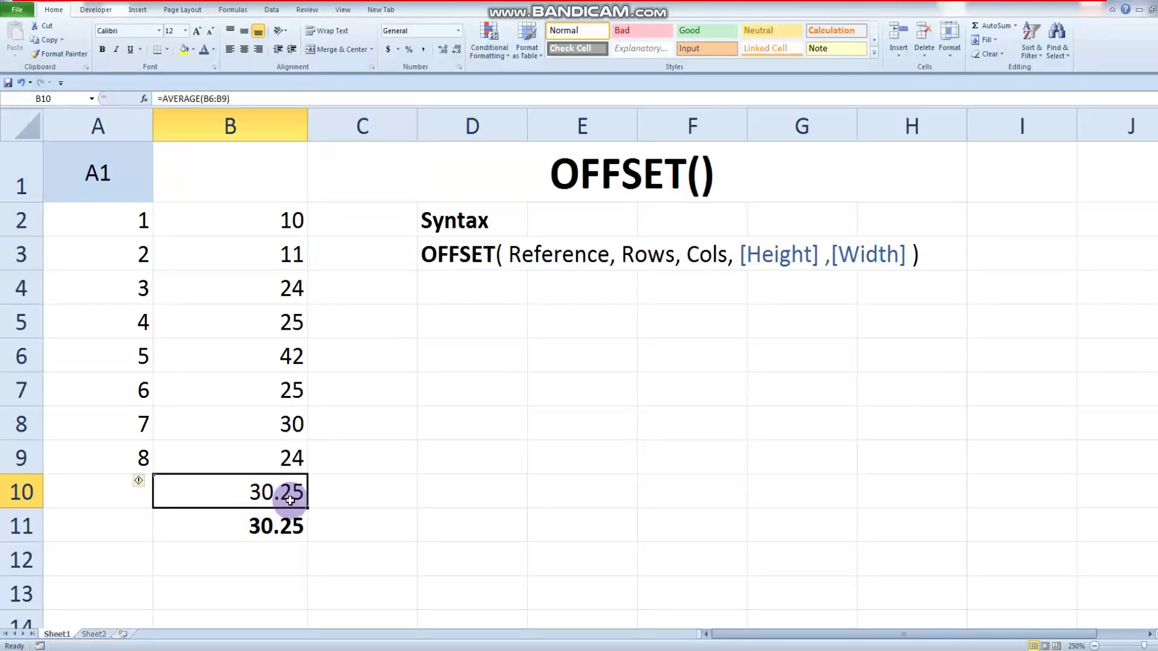
key(Delete)
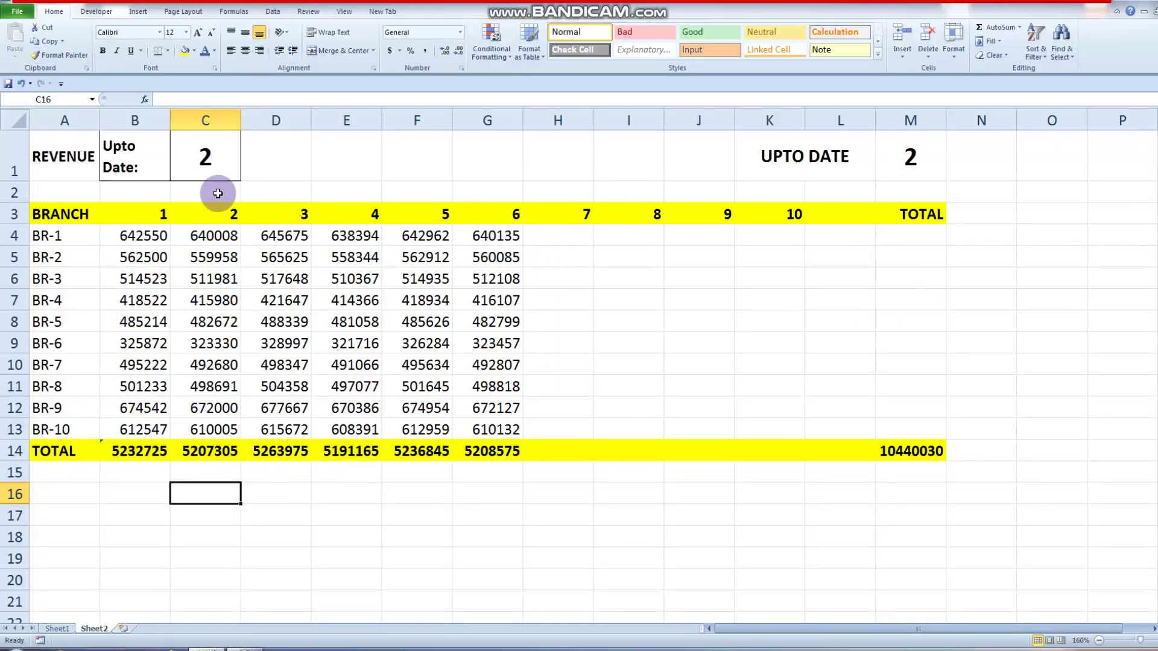
On Sheet2, test the Upto Date value in C1 by setting it to 1 and back to 2.
click(919, 238)
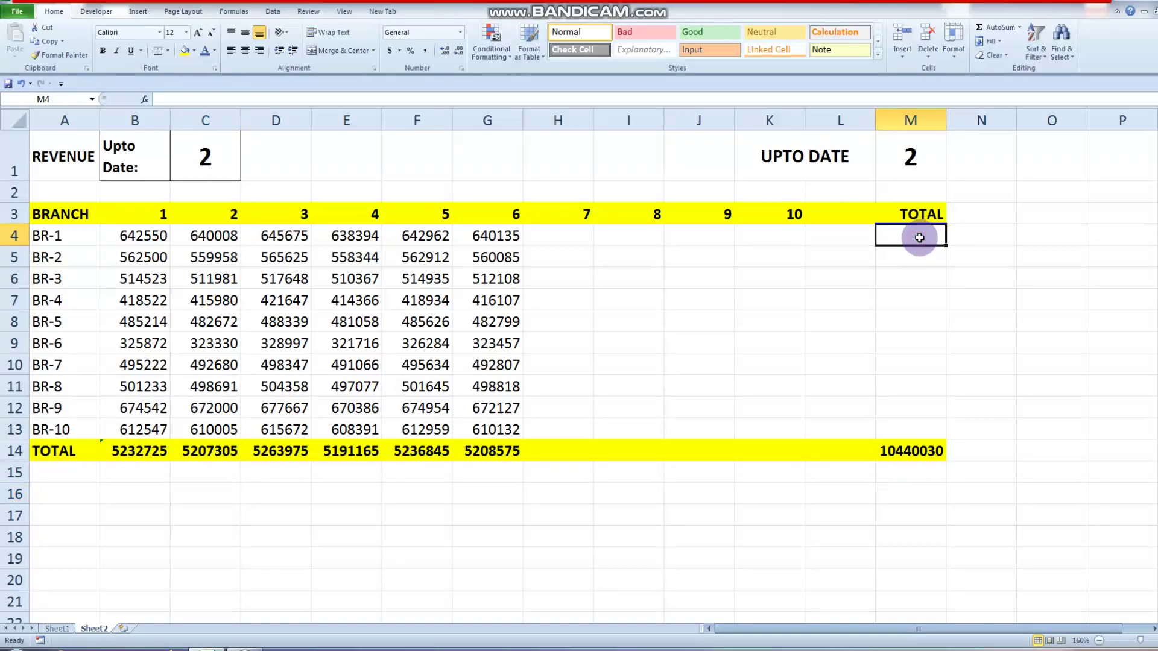
click(224, 165)
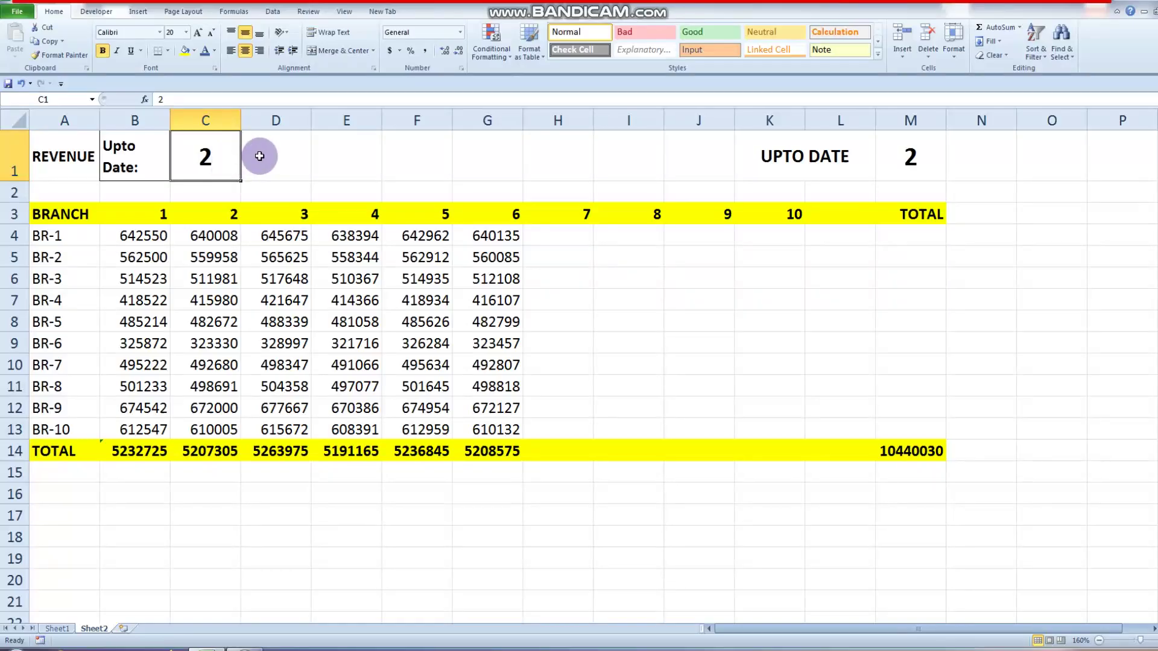
text(1)
key(ctrl+Return)
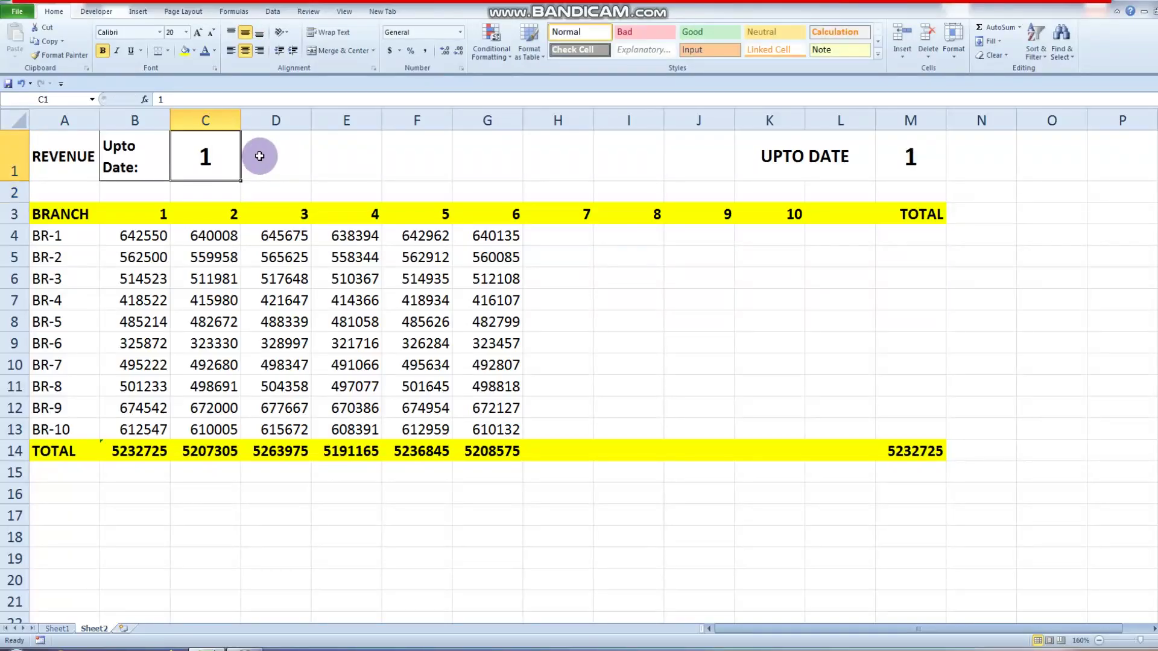
text(2)
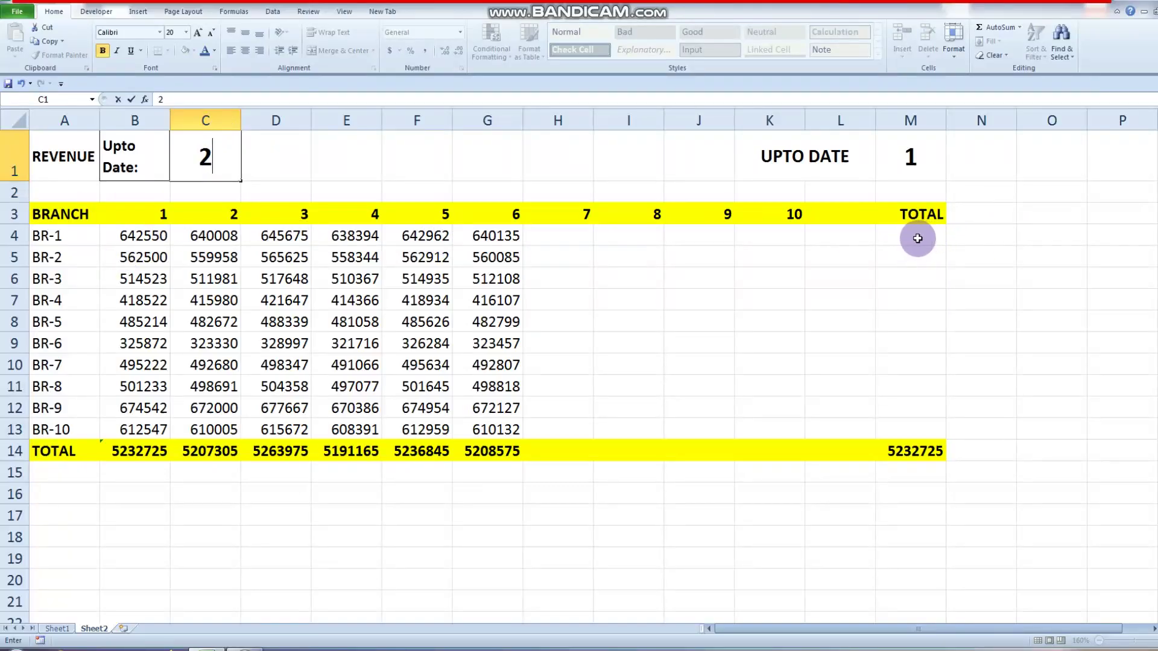
key(Return)
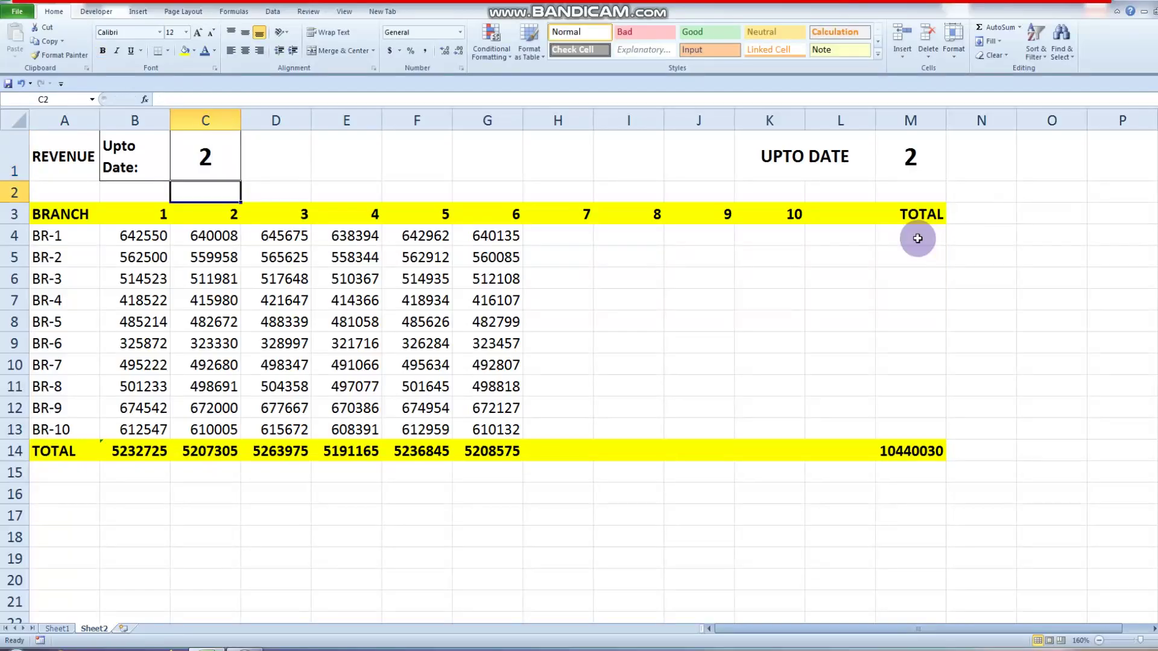
Enter =SUM(OFFSET(A1,3,1,1,$C$1)) in M4 to total BR-1's revenue up to the date in C1.
click(910, 236)
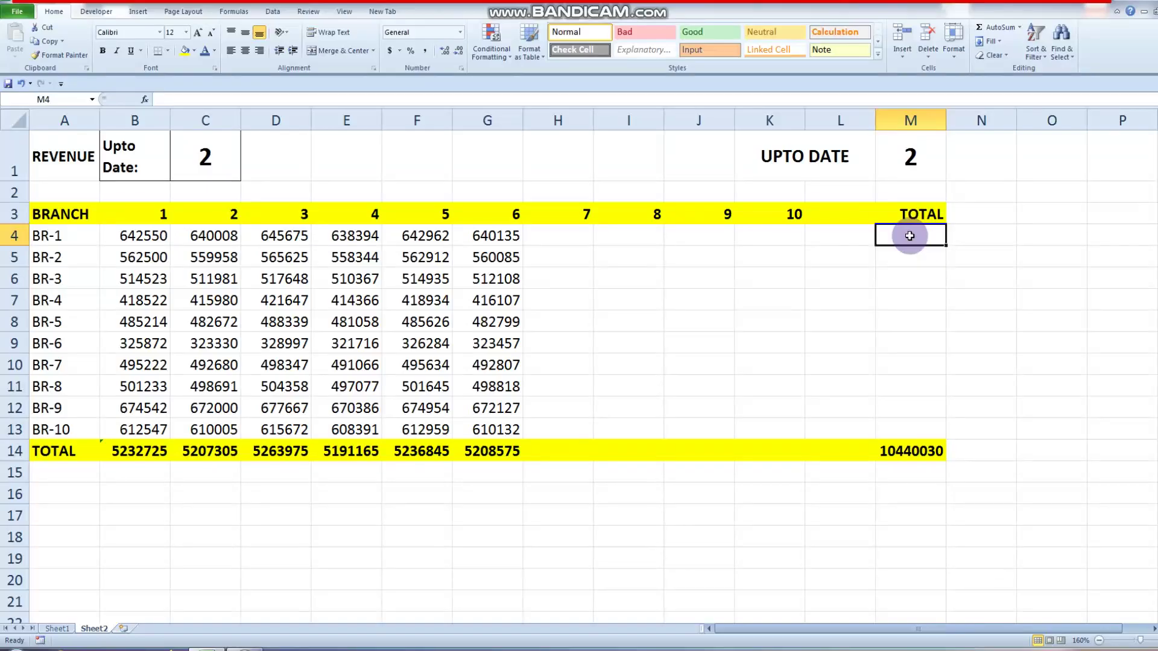
text(=SU)
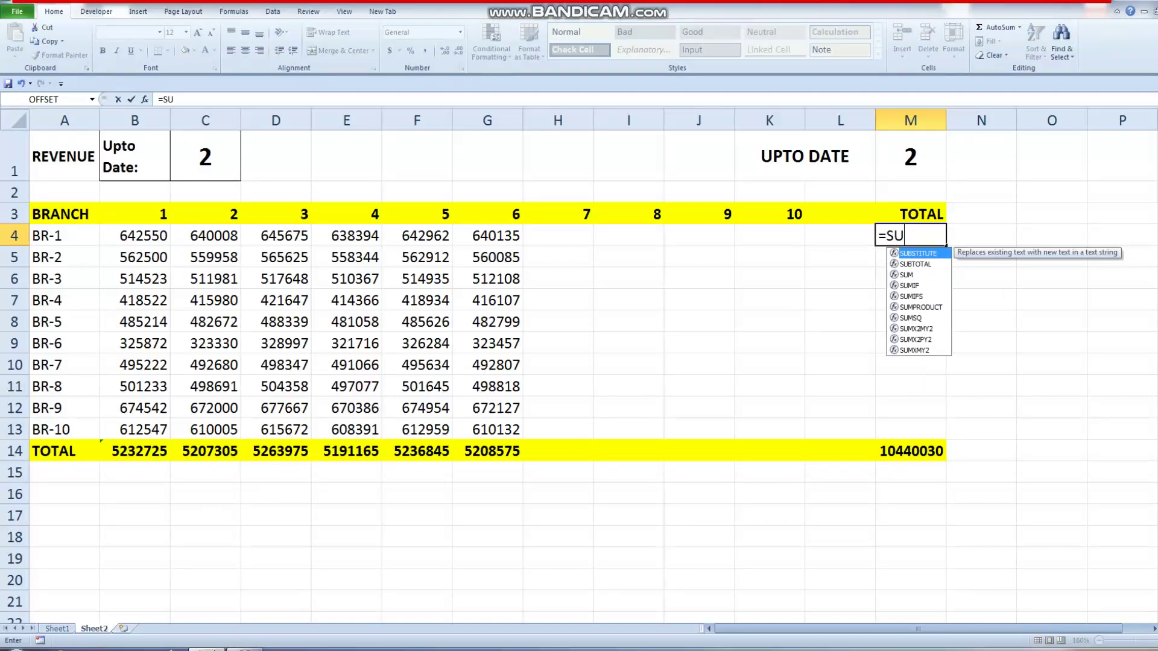
text(M()
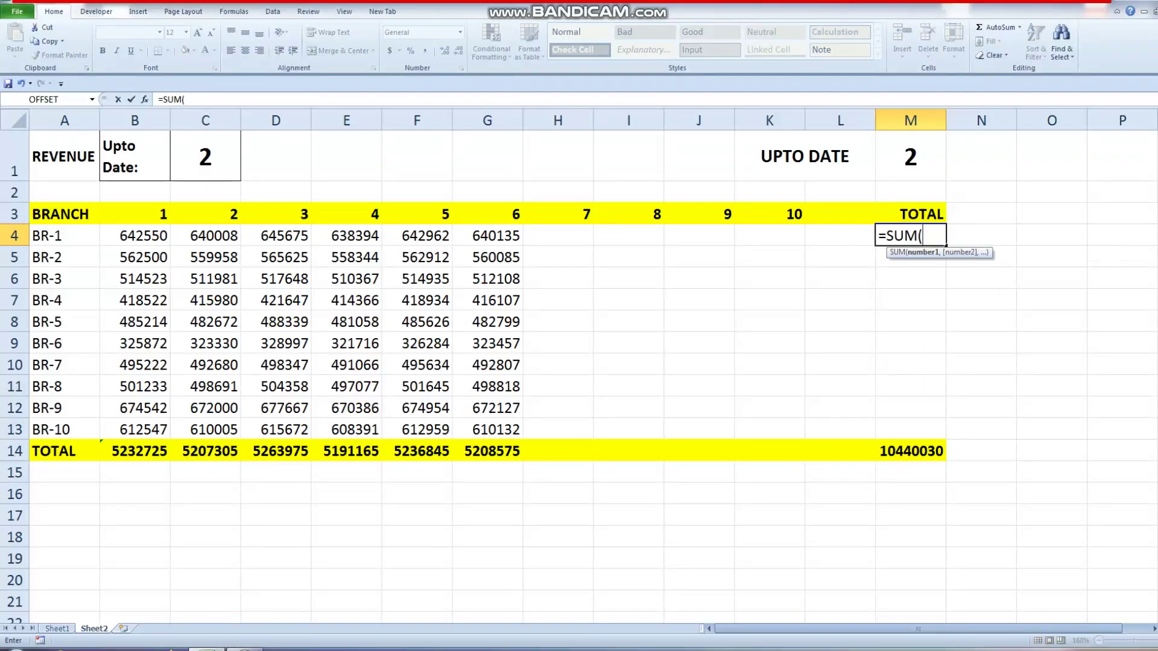
text(OFFSET)
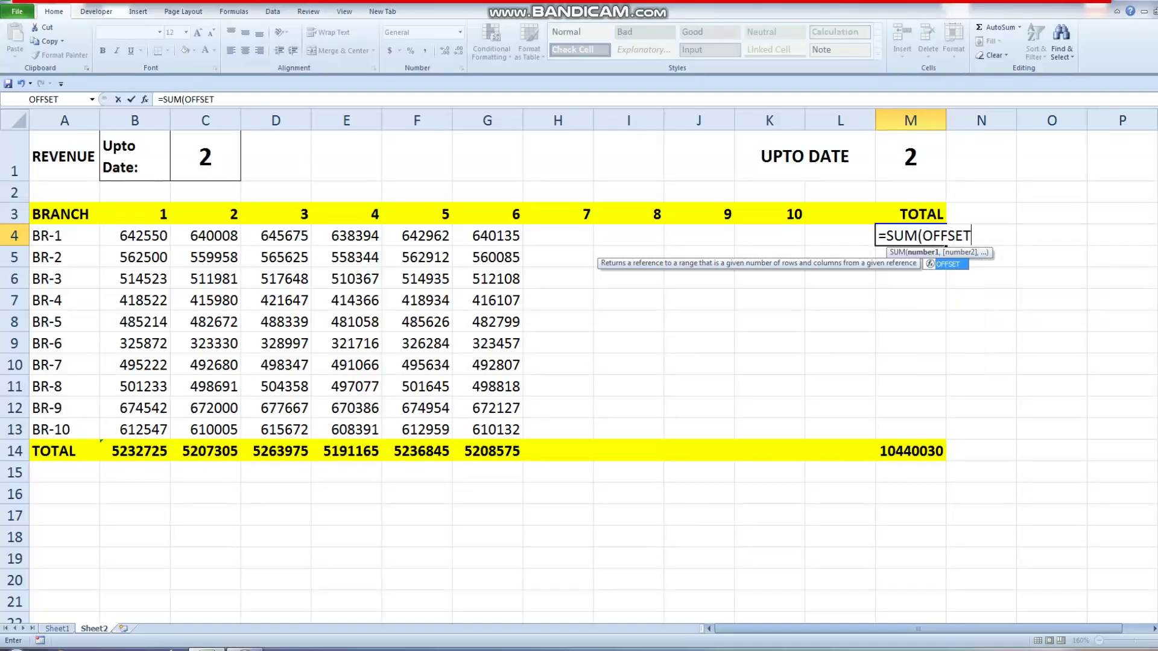
text(()
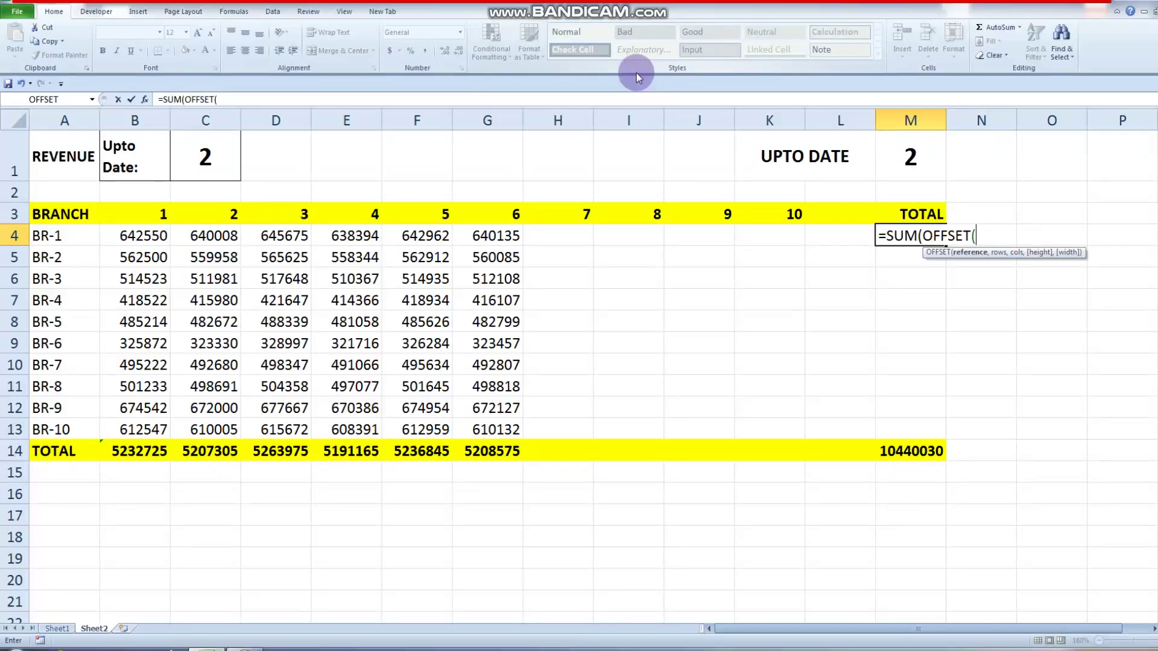
text(A1,)
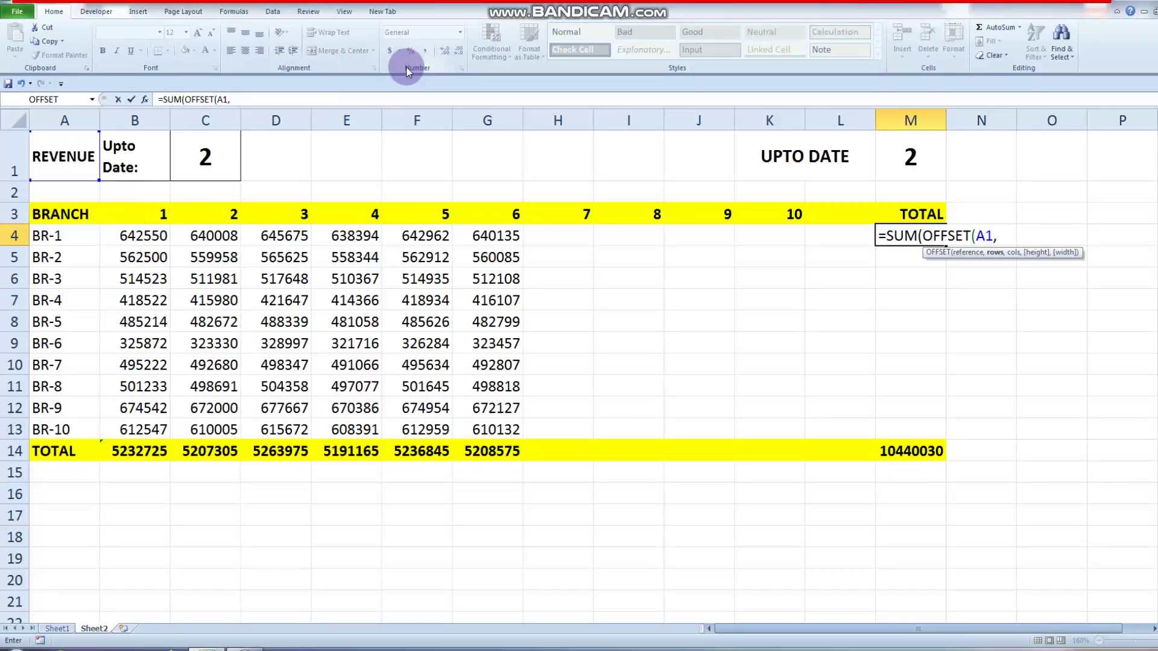
text(3,1)
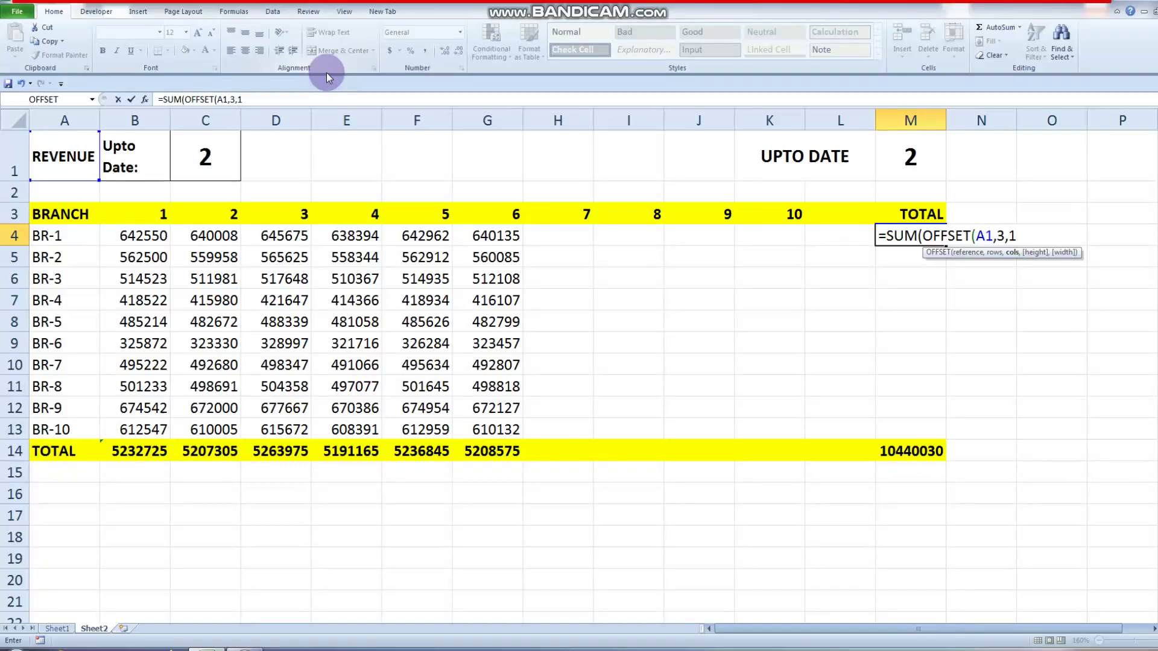
text(,1,$C)
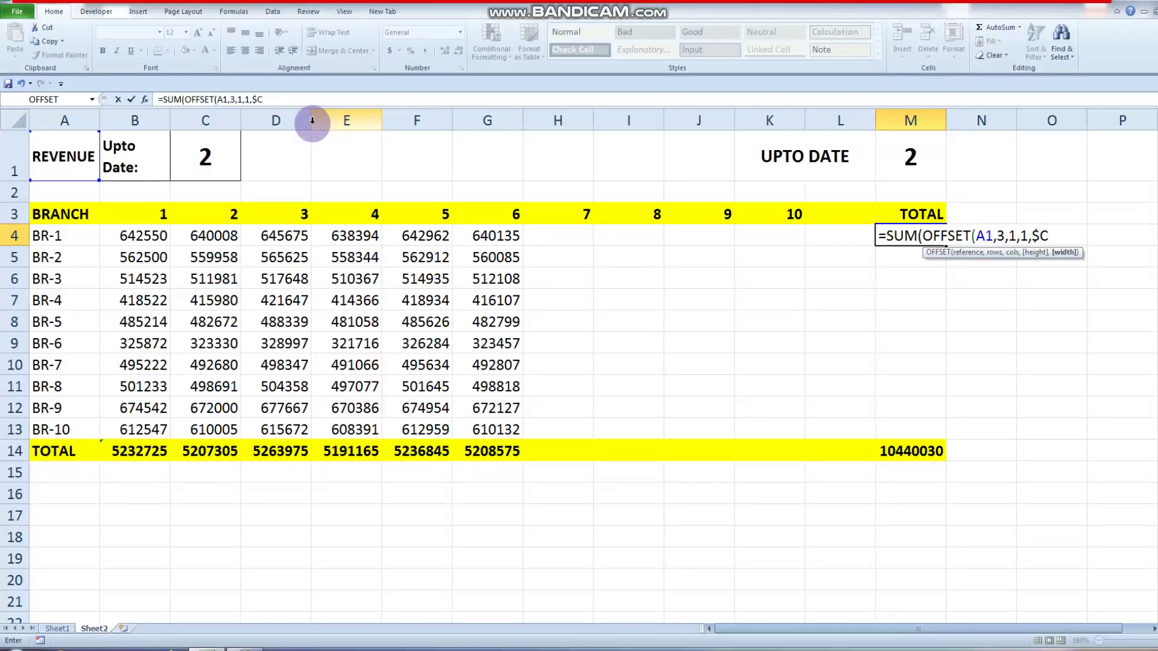
text(1)
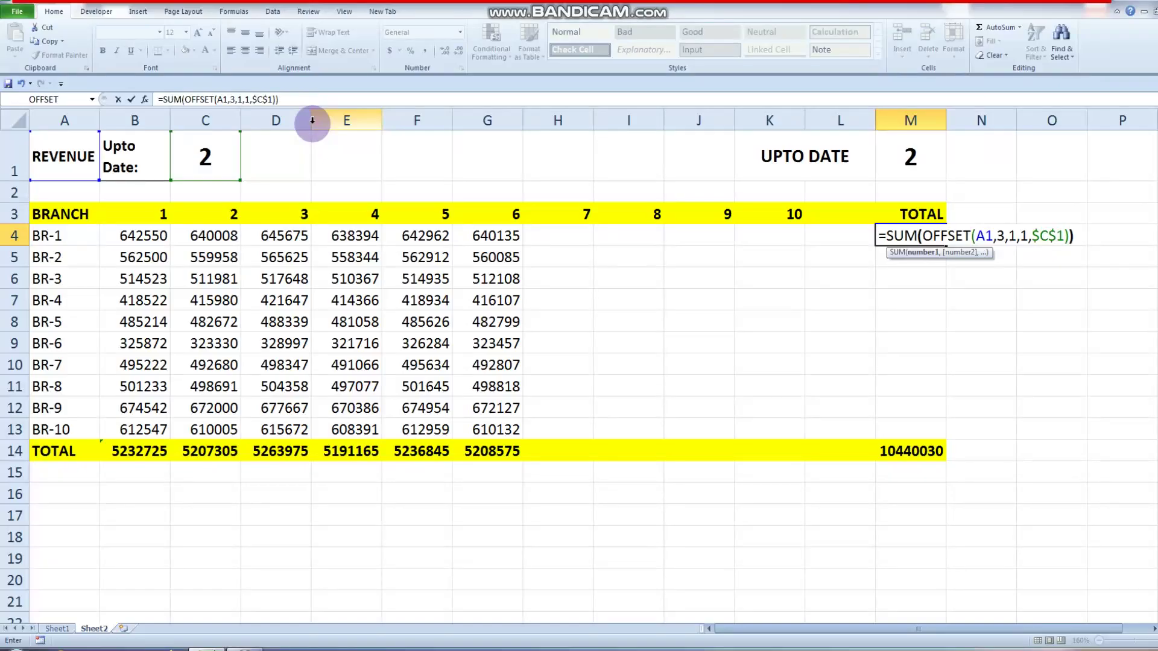
key(Return)
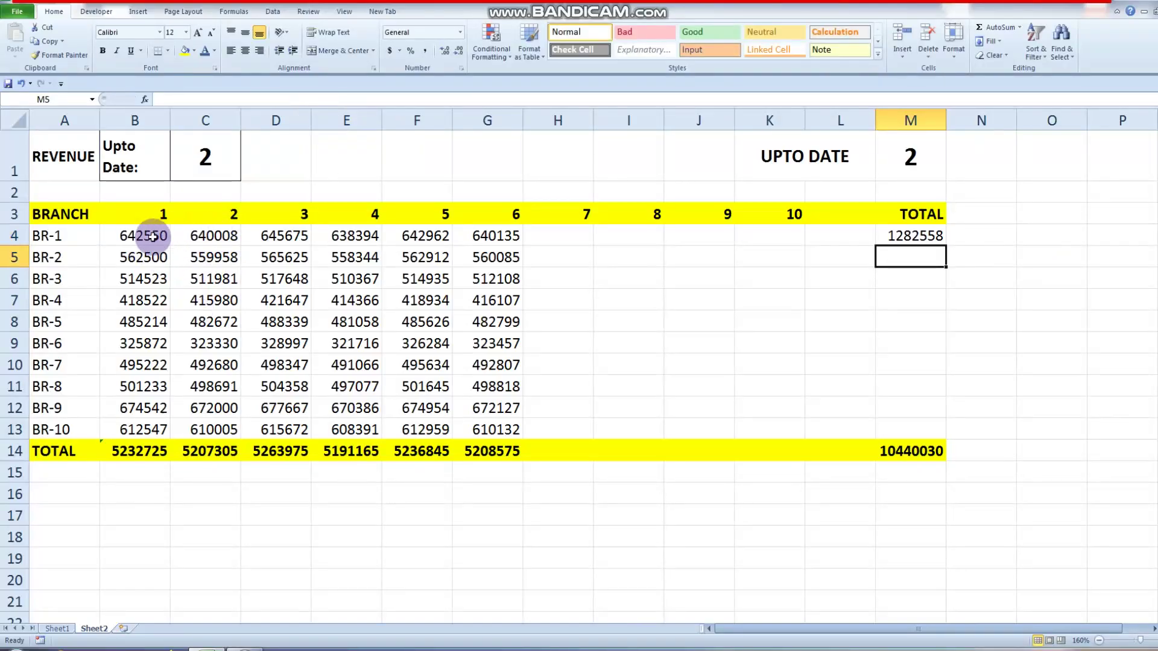
Set the Upto Date value in C1 to 3 and check the recalculated BR-1 total.
click(220, 157)
text(3)
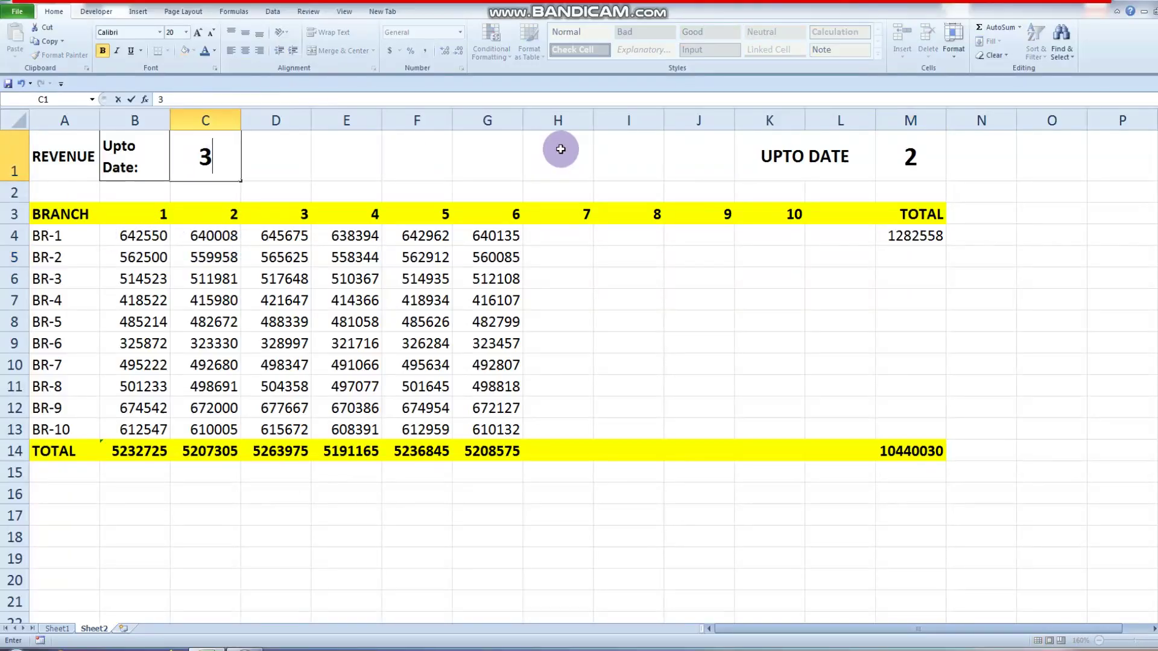
key(Return)
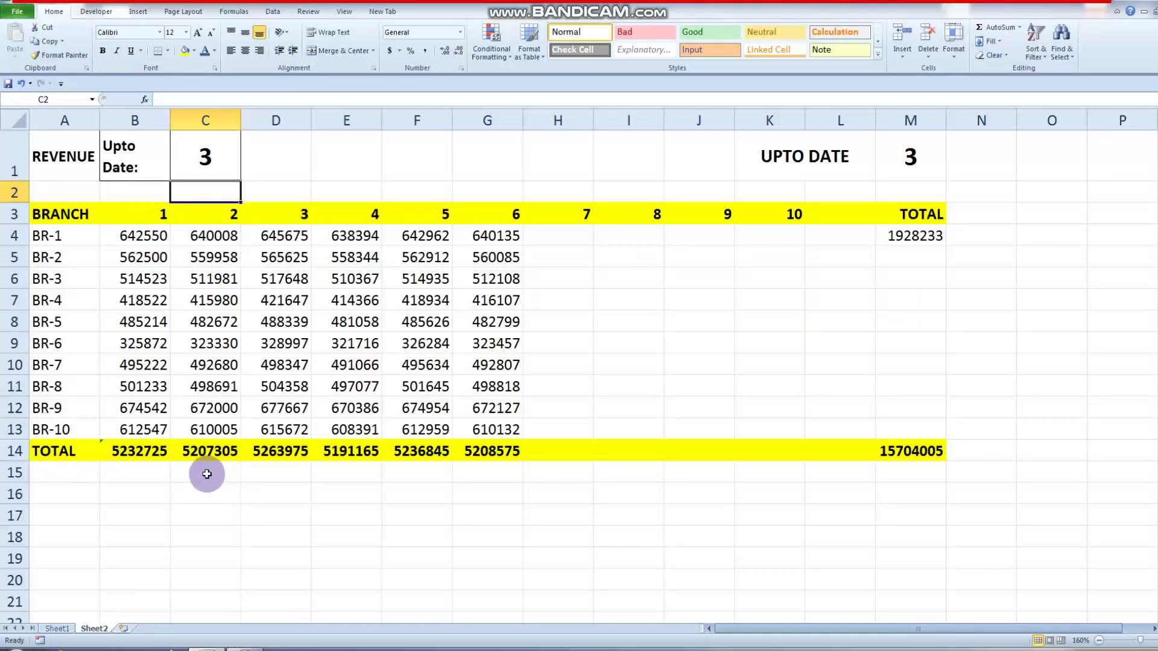
click(262, 495)
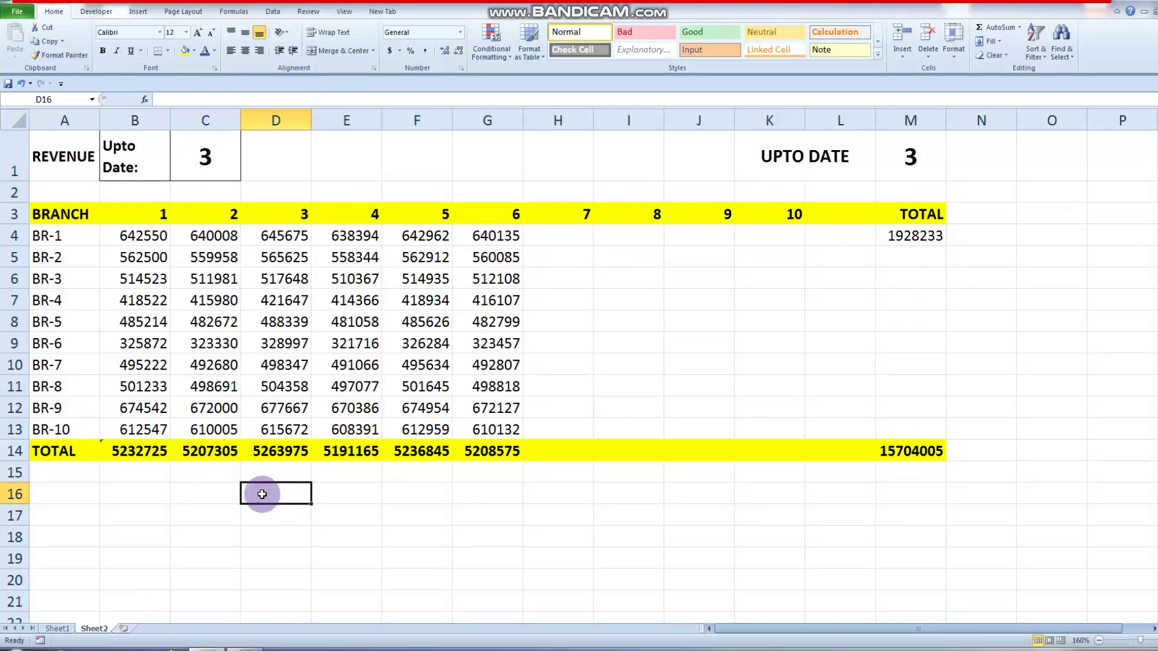
Enter =B4+C4+D4 in D16 to cross-check BR-1's three-day total.
text(=)
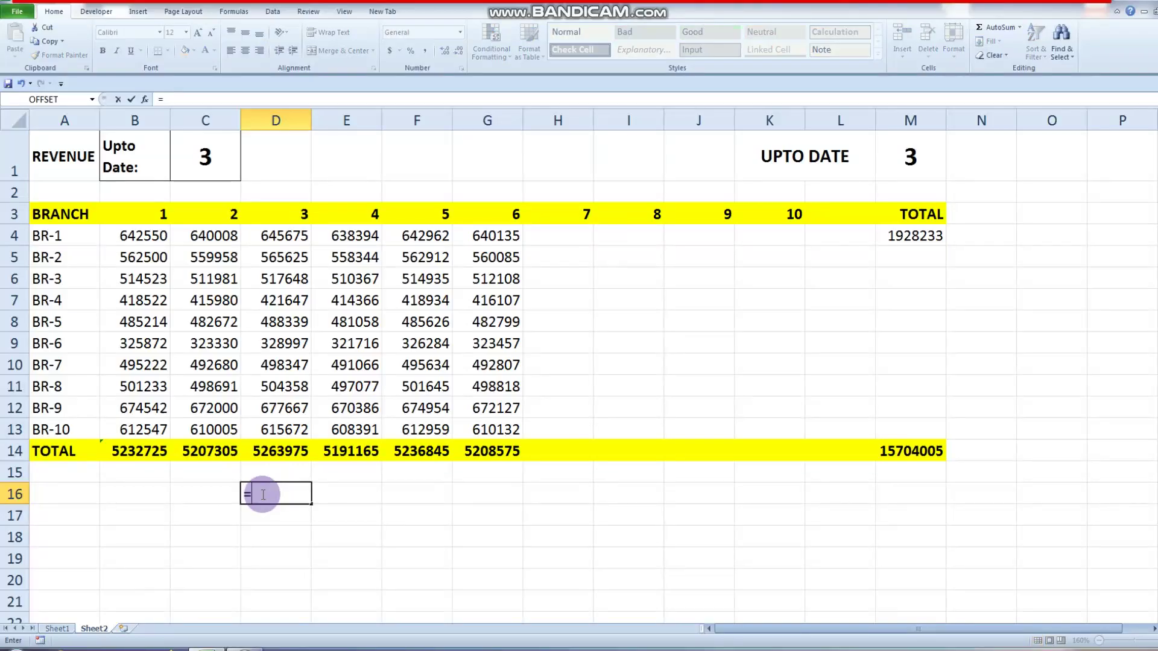
click(148, 240)
text(+)
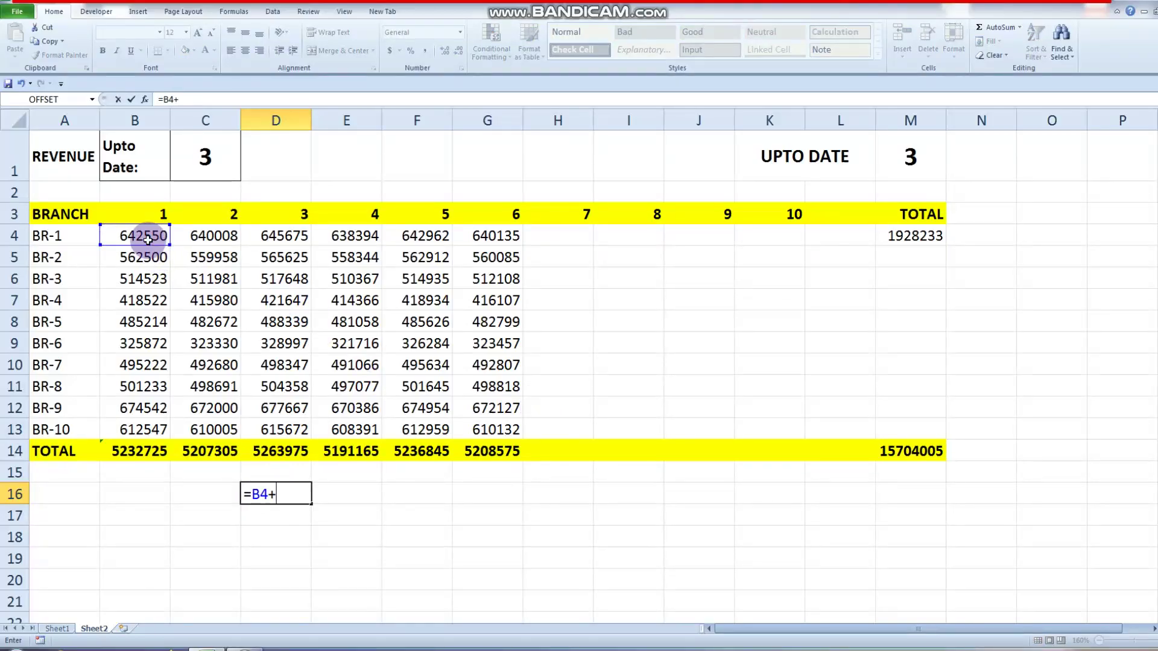
click(219, 235)
text(+)
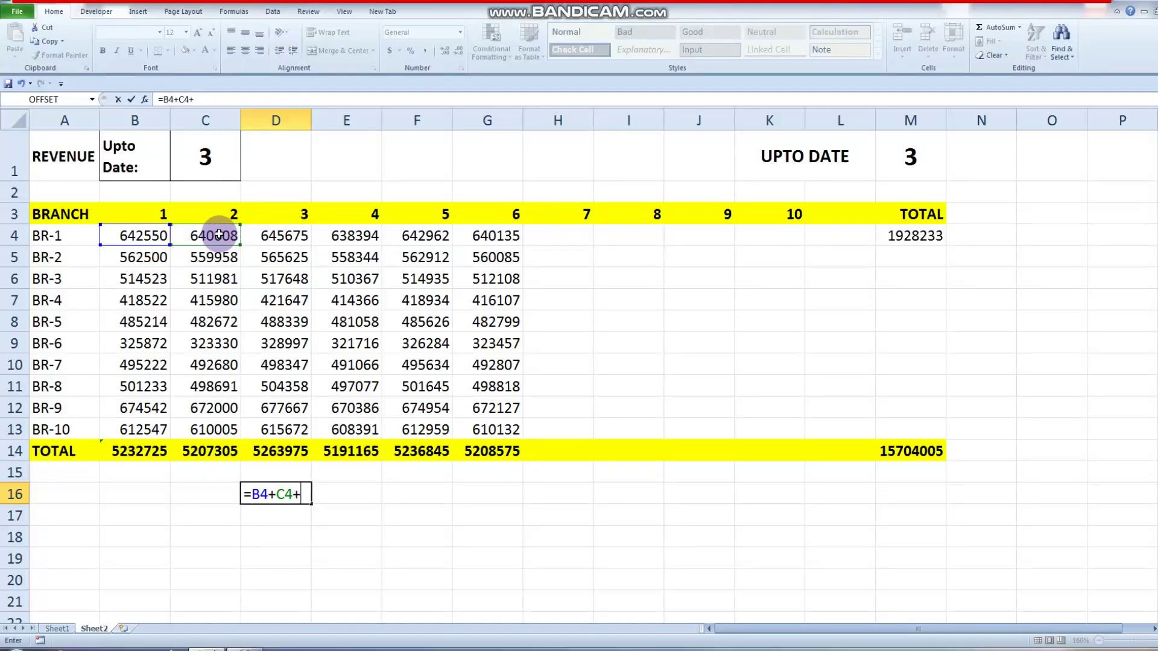
click(274, 236)
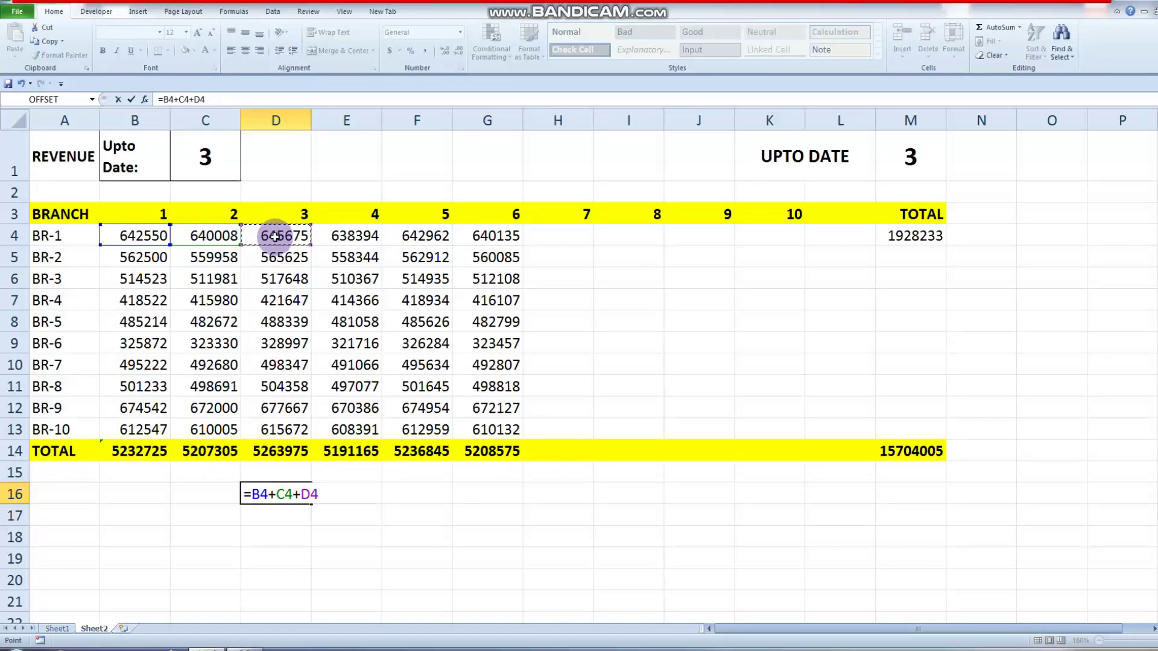
key(Return)
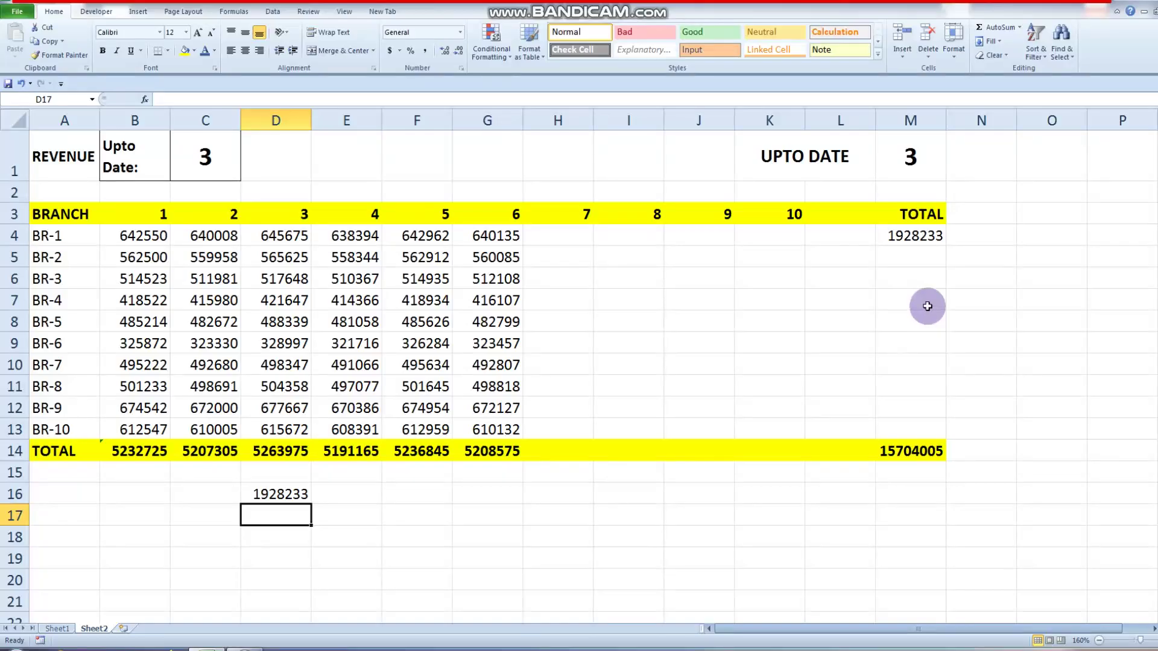
Fill the OFFSET total formula from M4 down to M13 for the remaining branches, and inspect BR-2's copy in M5.
click(918, 235)
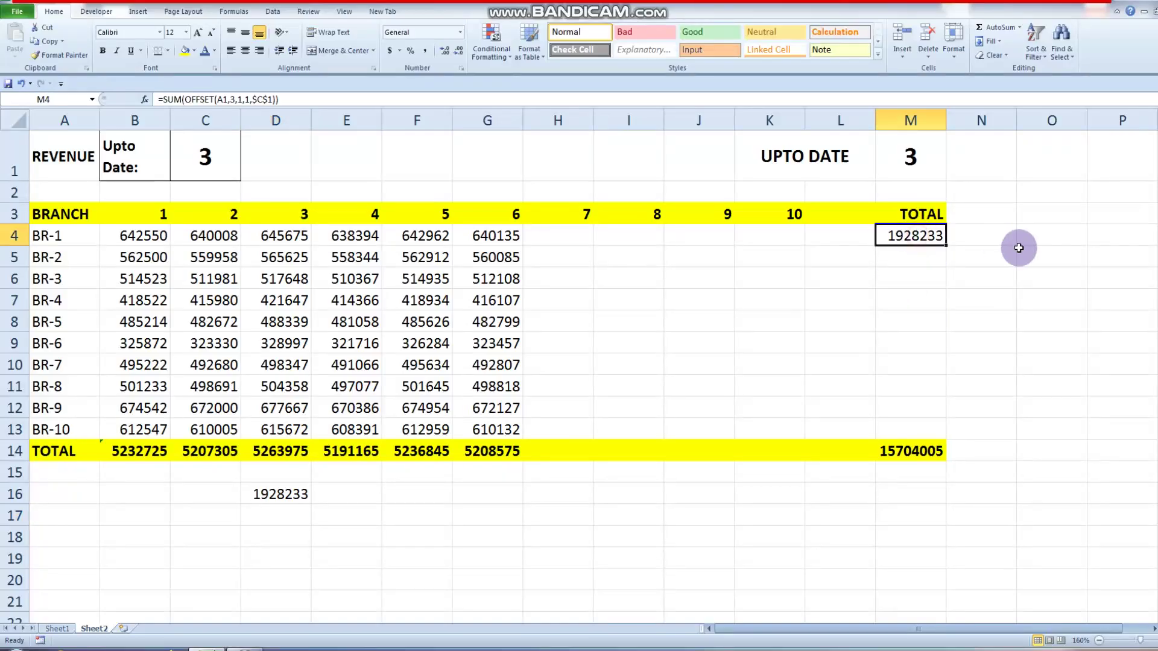
click(60, 152)
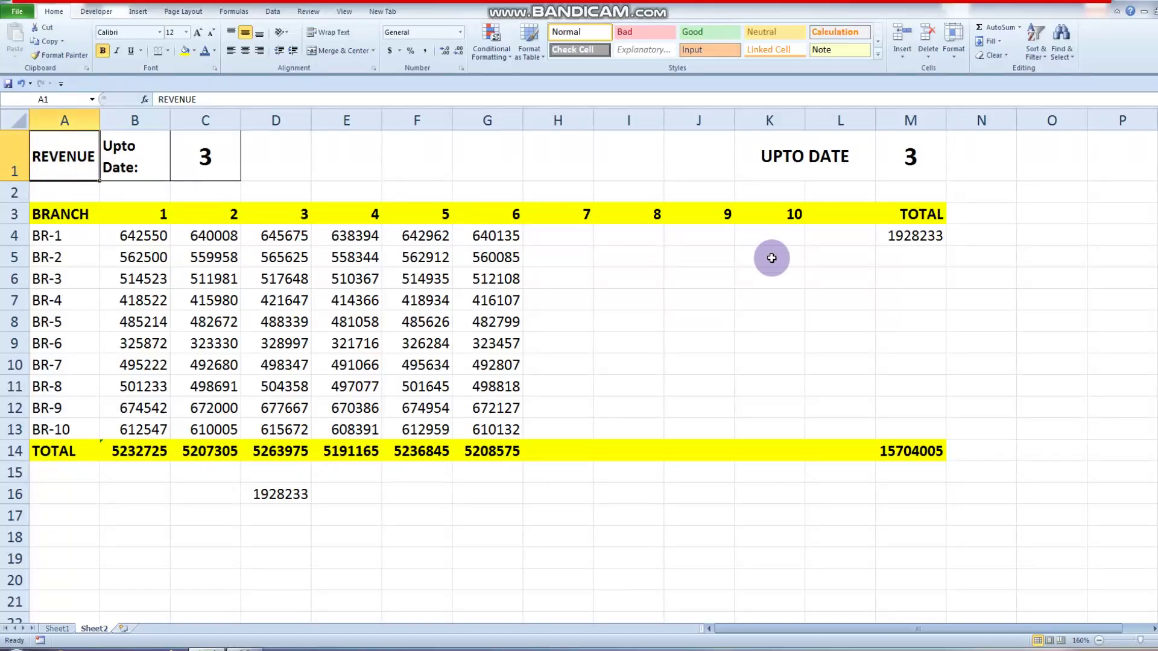
click(921, 236)
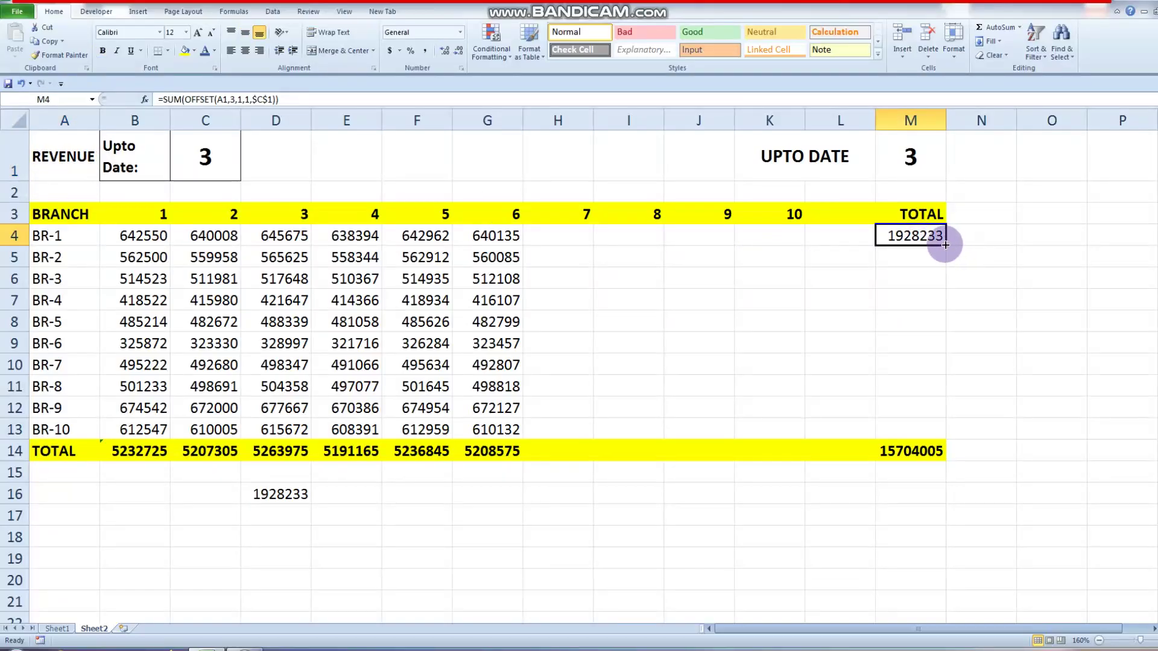
drag(945, 245, 939, 435)
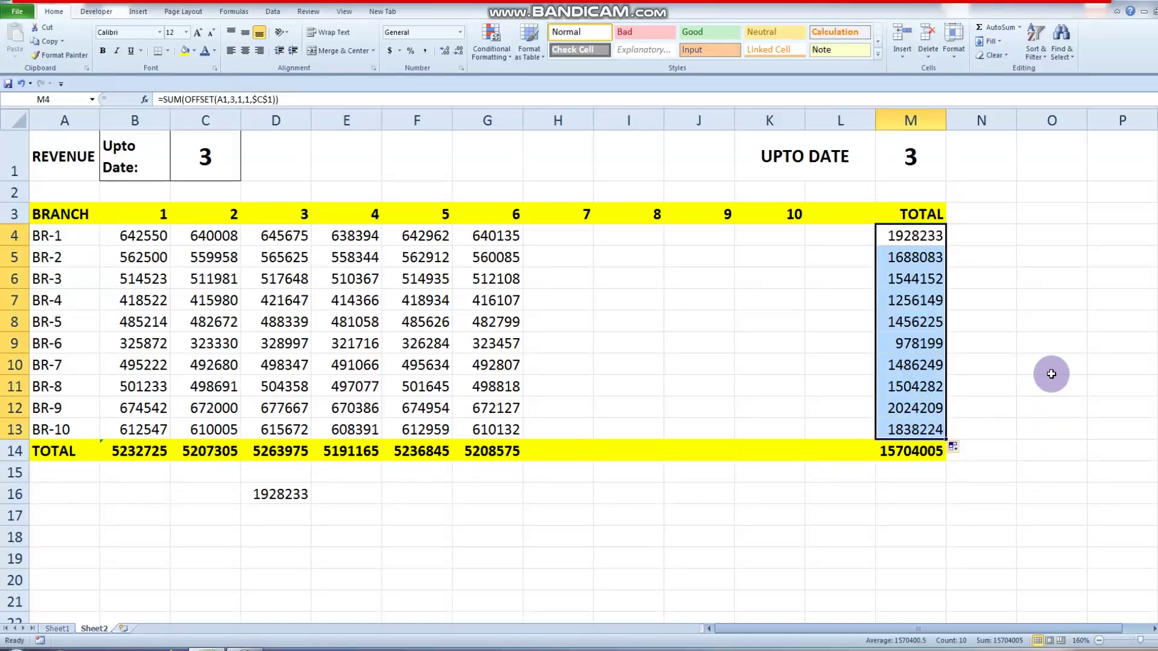
click(1051, 373)
click(916, 259)
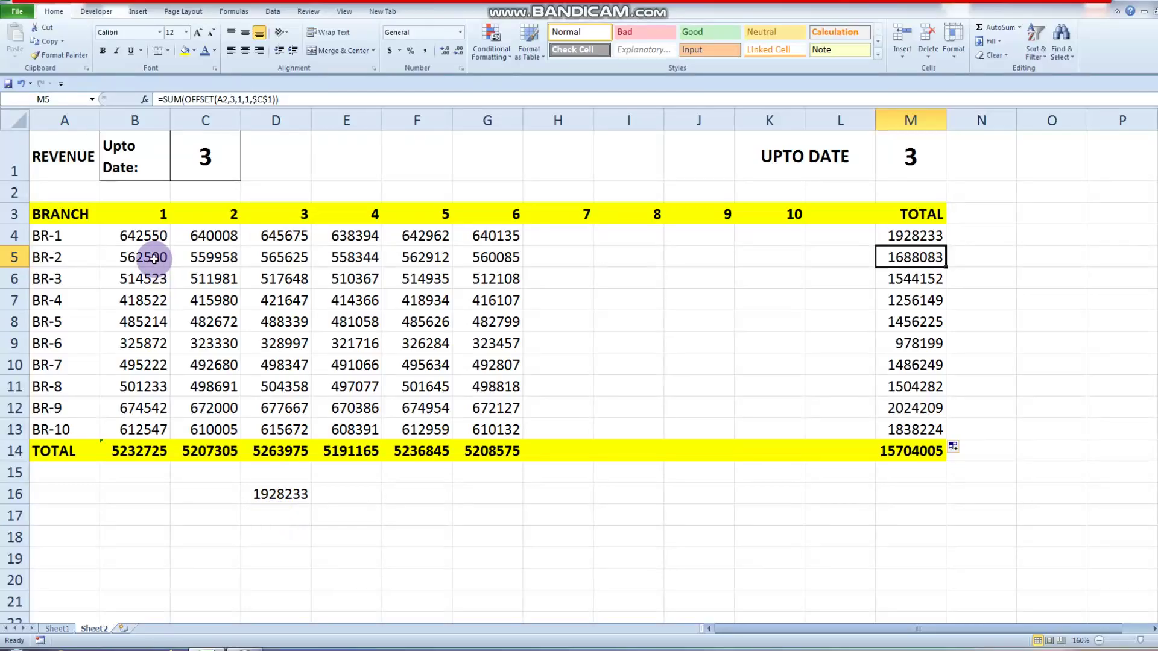
Enter =B5+C5+D5 in D17 to cross-check BR-2's three-day total.
click(275, 515)
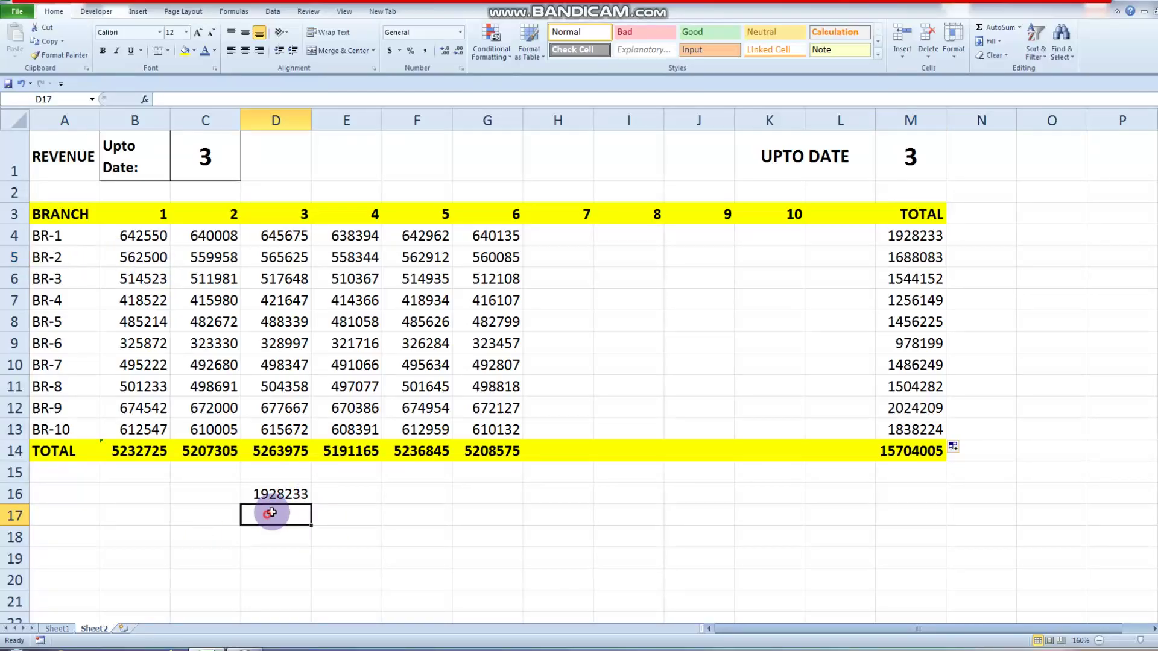
text(=)
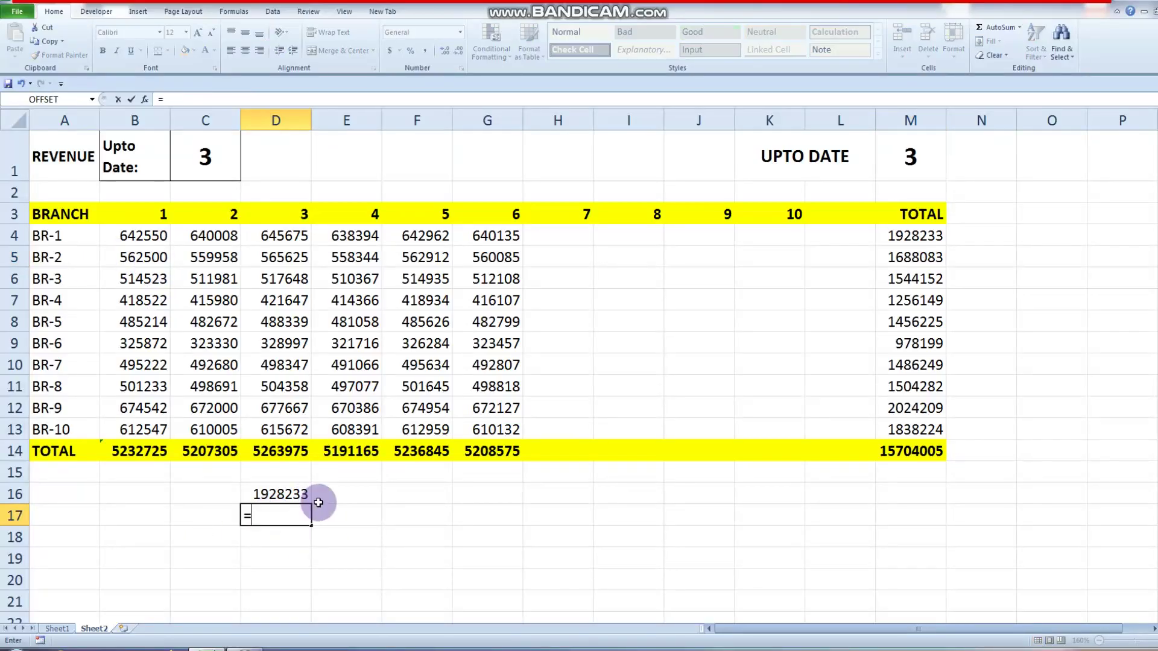
click(138, 259)
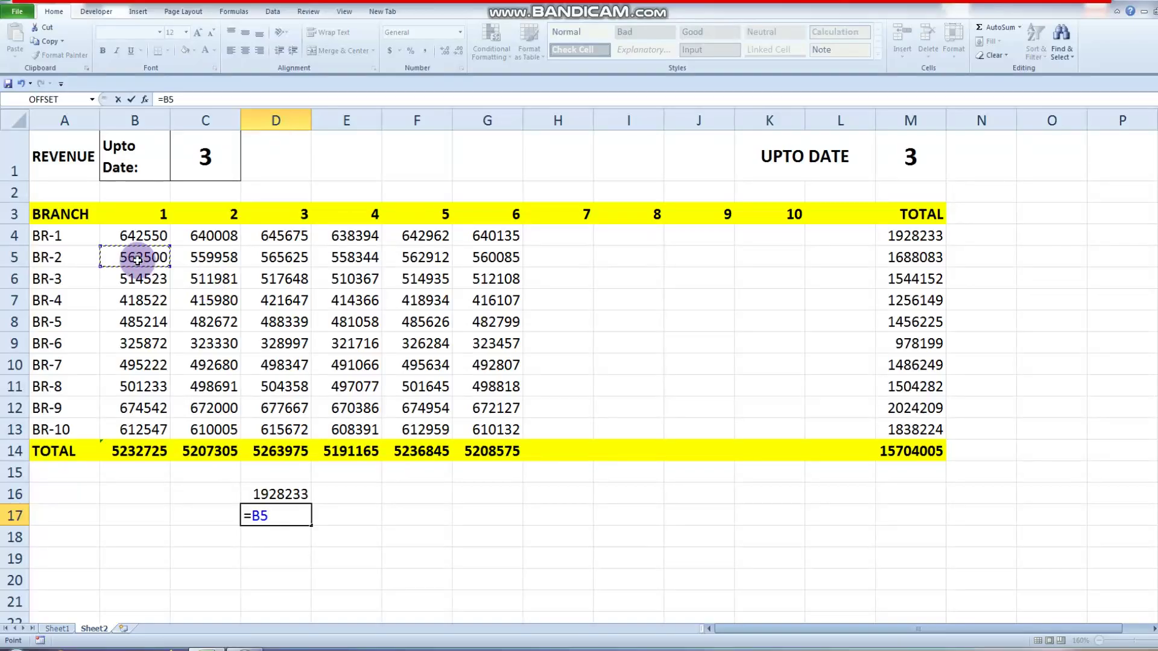
text(+)
click(207, 259)
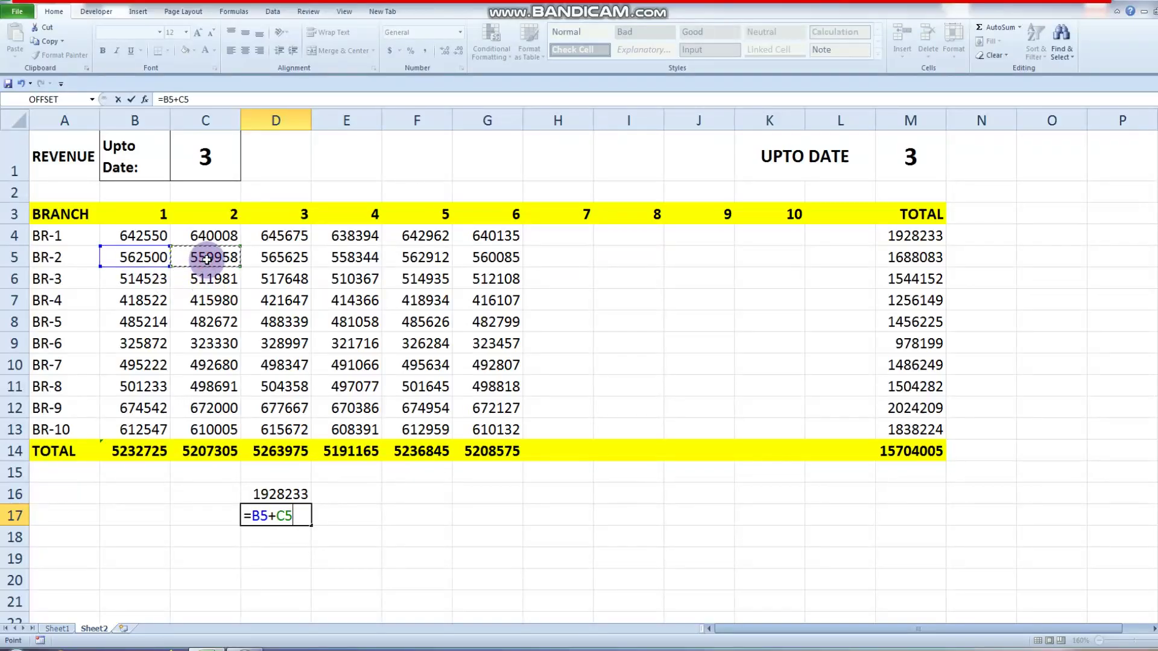
click(291, 259)
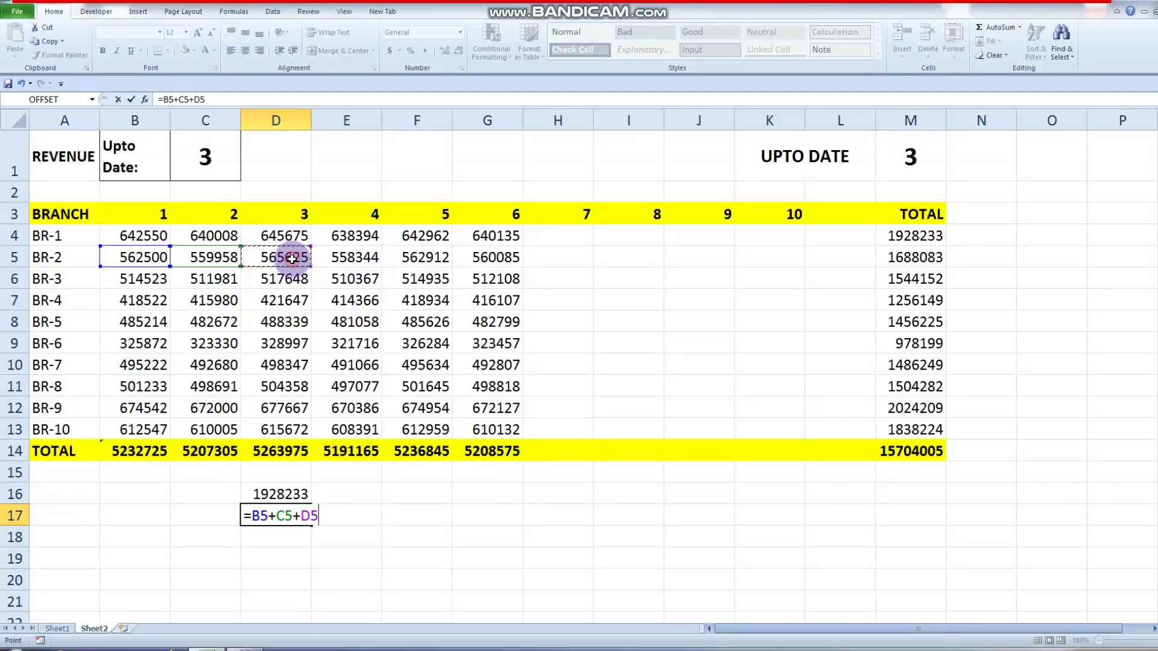
key(Return)
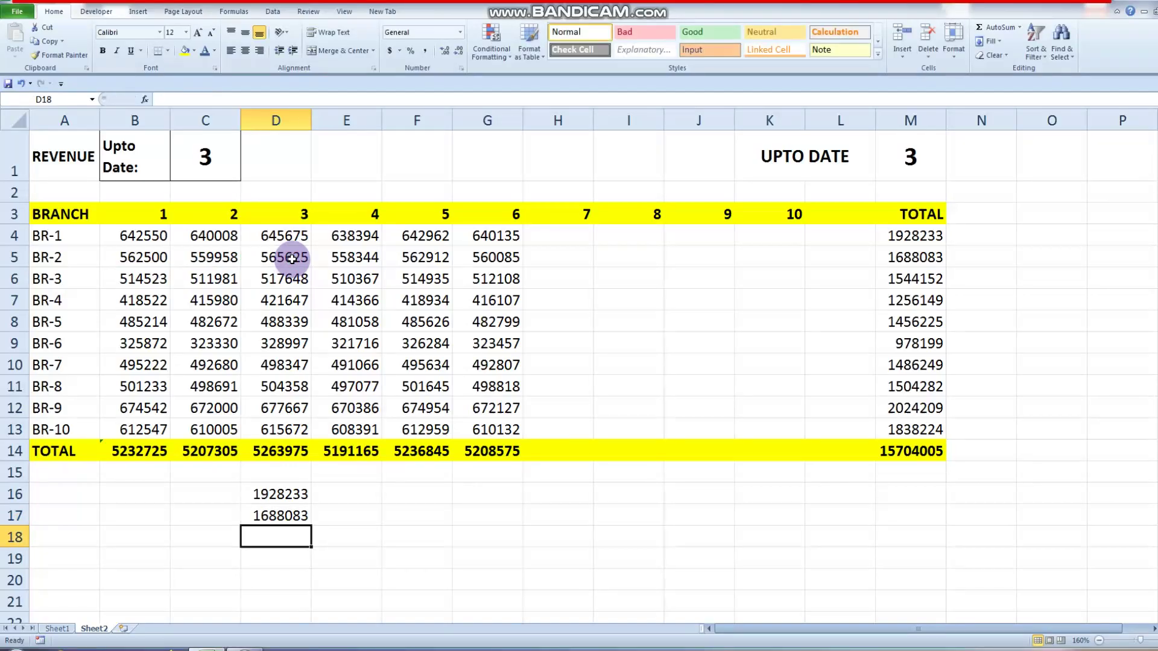
click(299, 519)
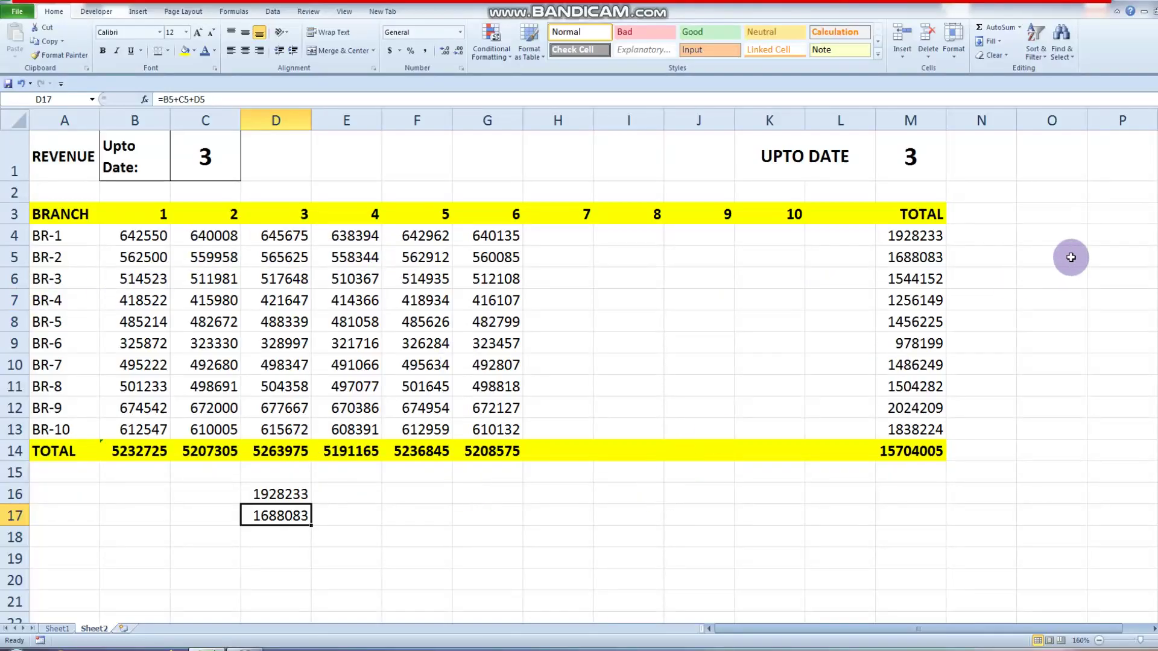
Change M4's OFFSET reference to $A1, giving =SUM(OFFSET($A1,3,1,1,$C$1)), and fill the formula down to M13.
click(922, 239)
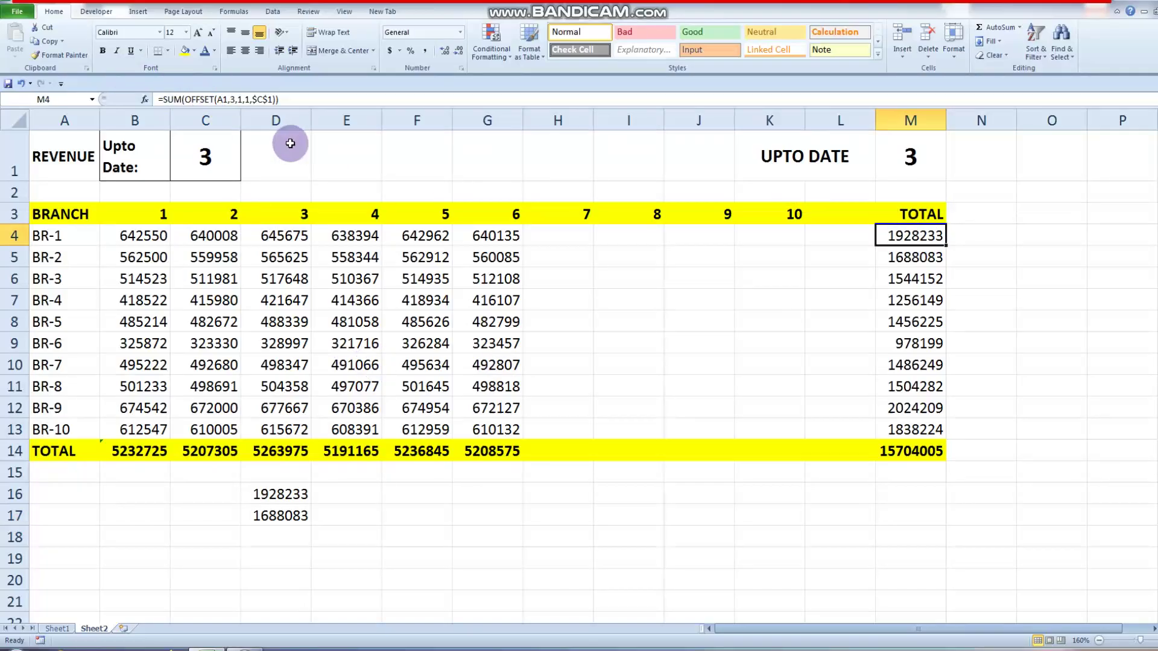
click(220, 100)
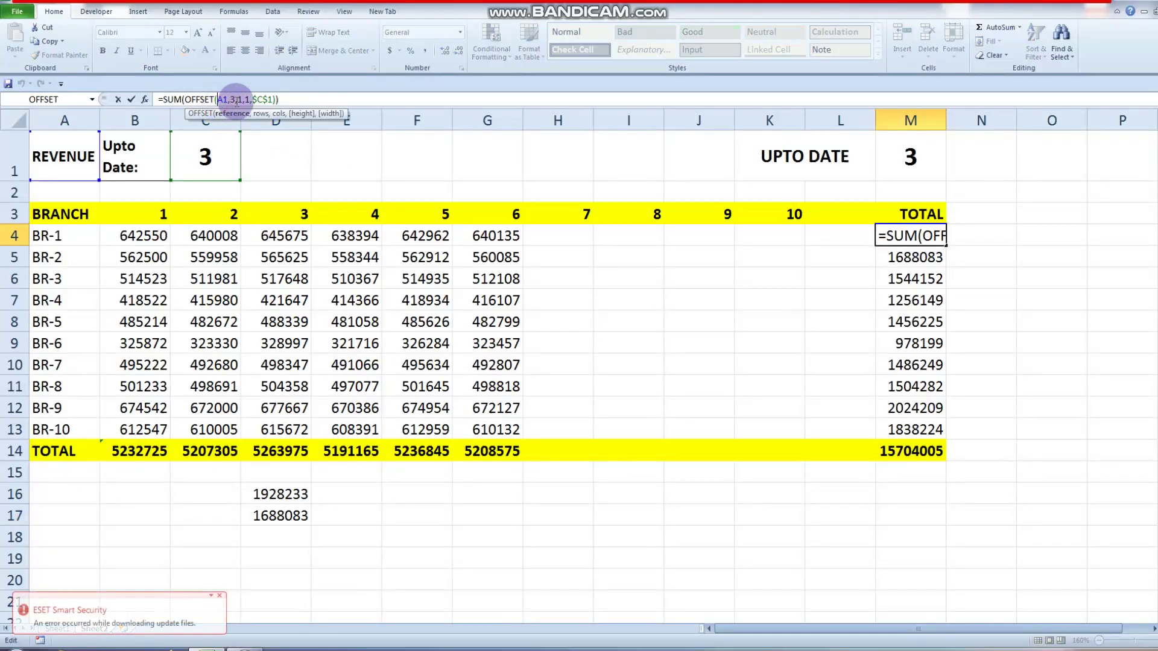
key(Right)
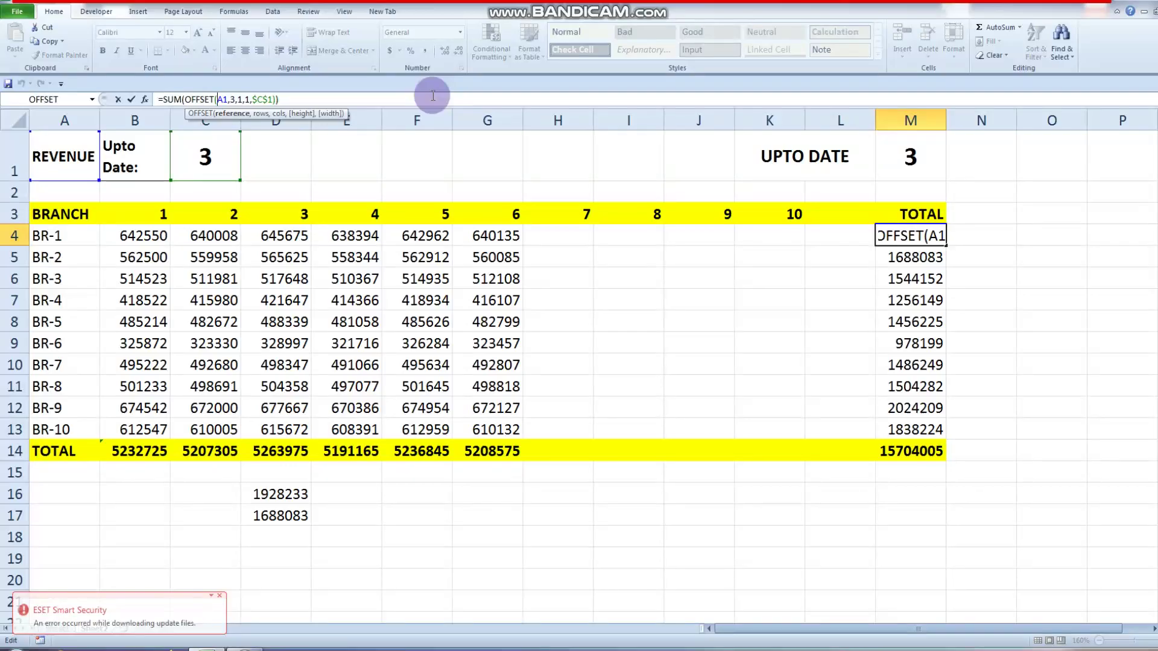
text($)
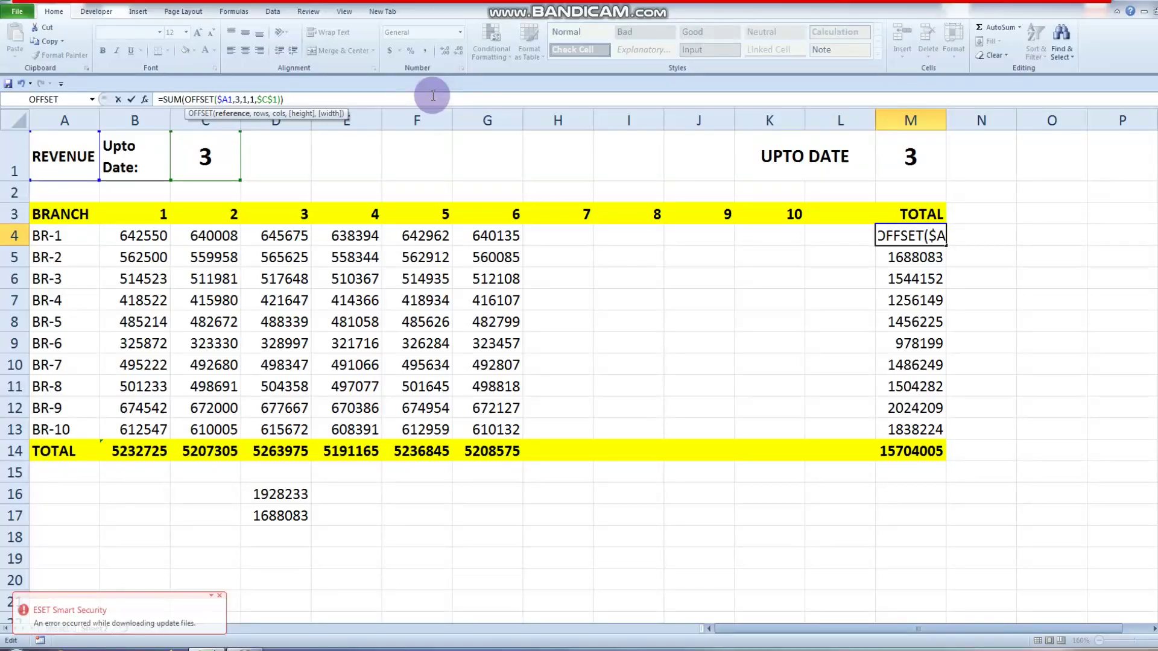
key(Return)
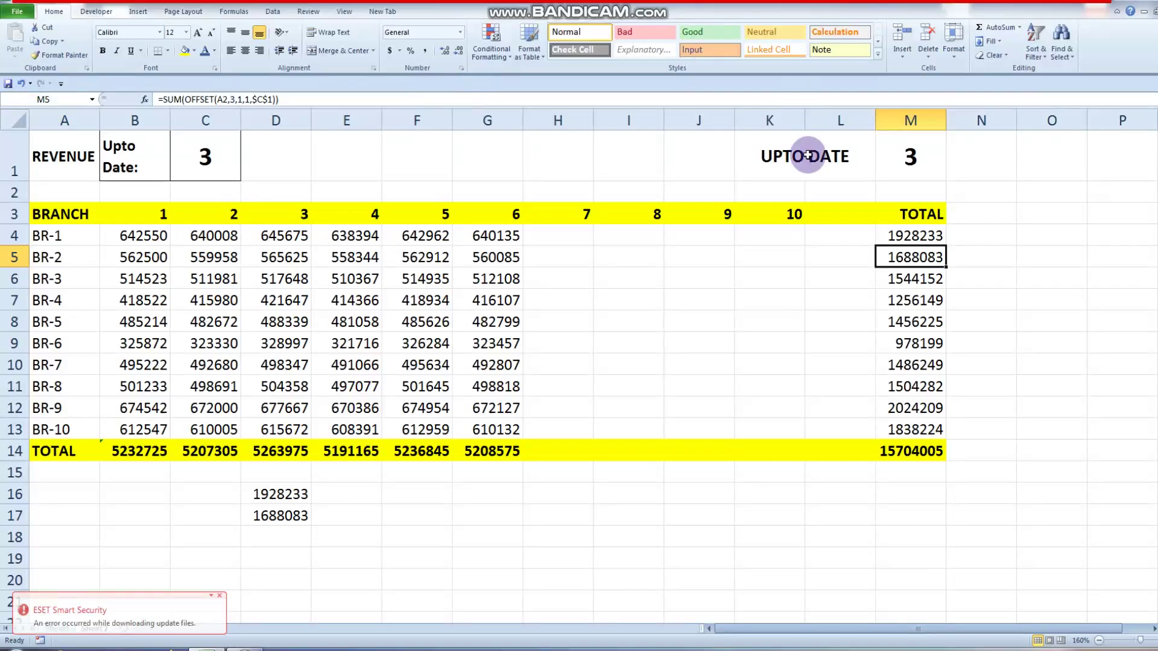
click(939, 237)
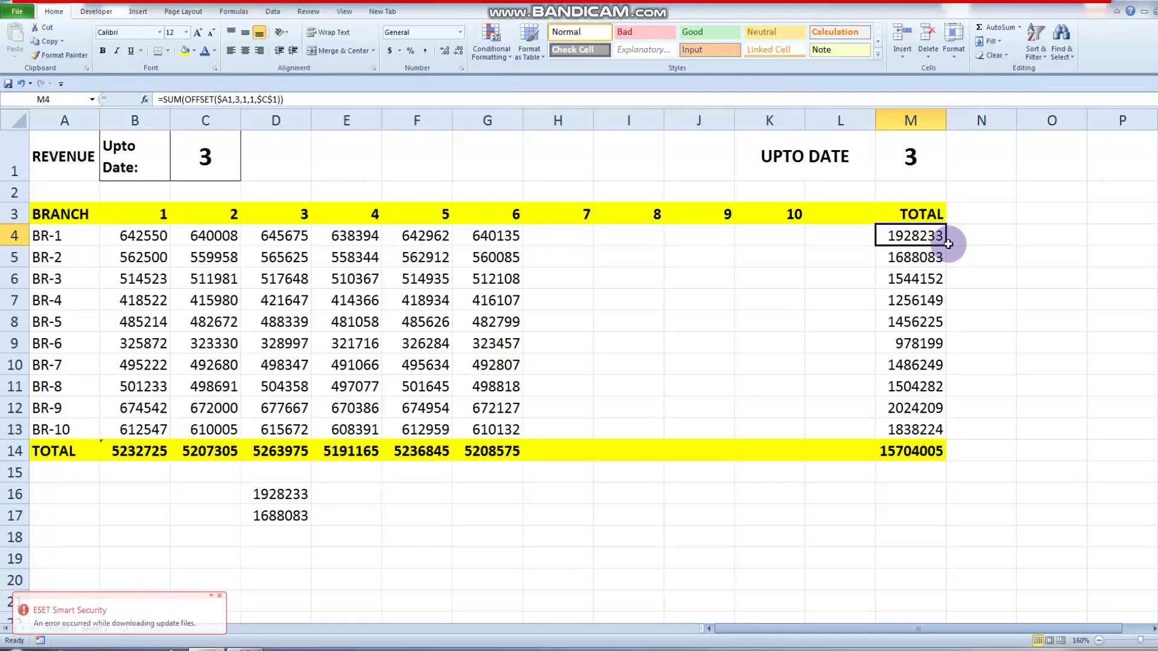
drag(948, 244, 948, 437)
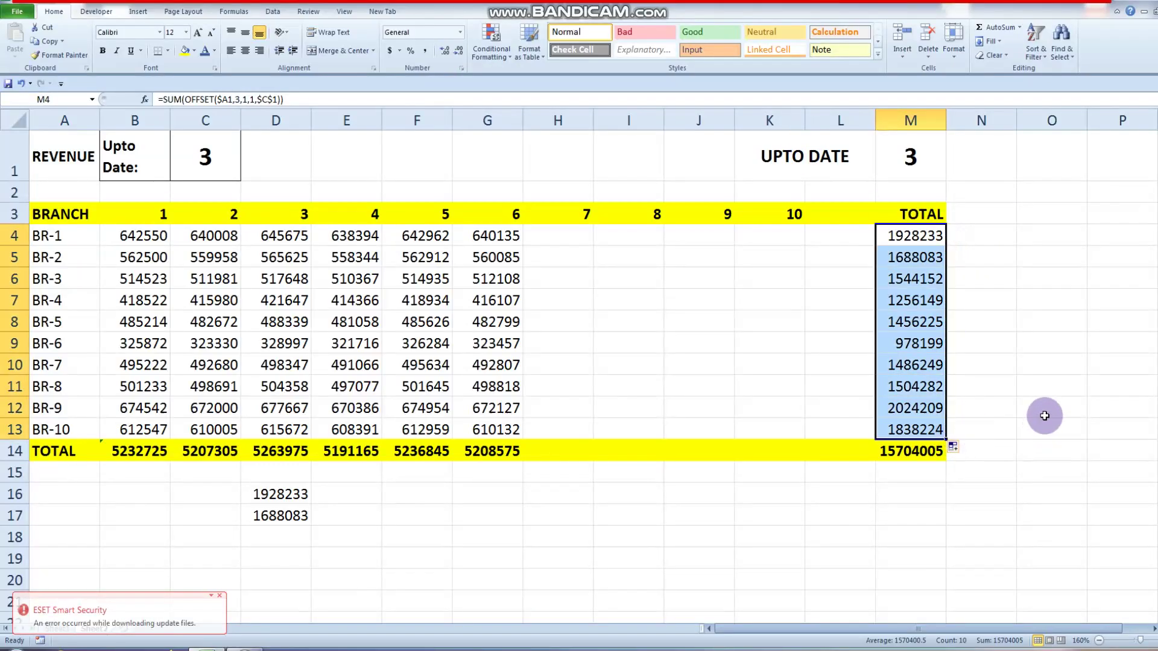
click(1036, 343)
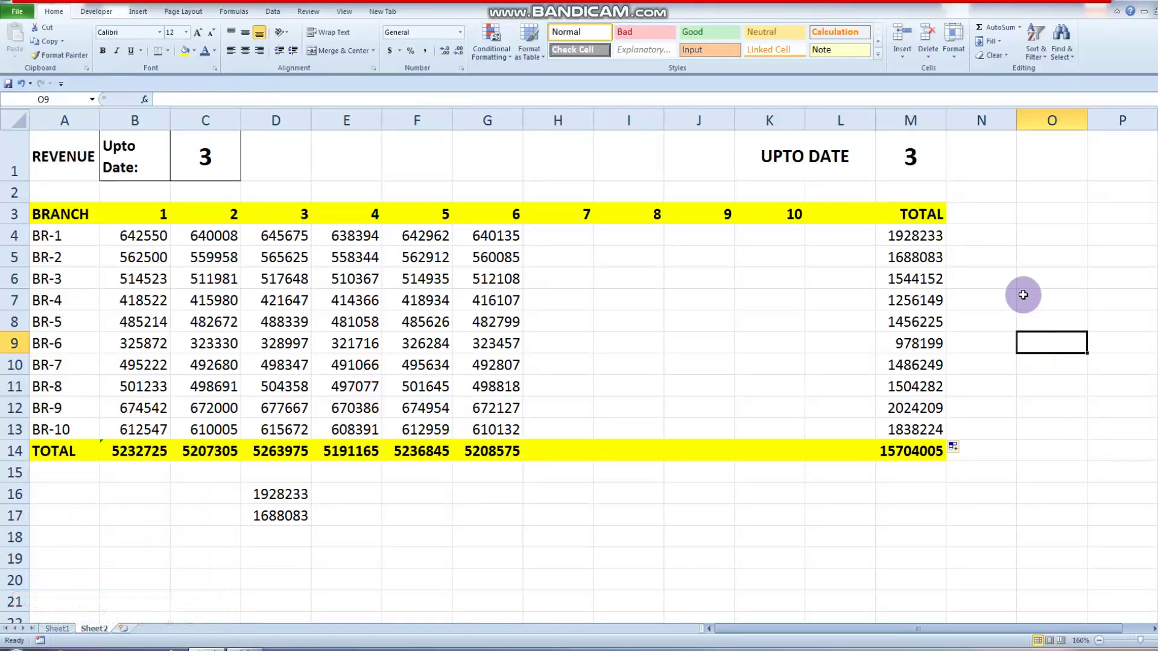
Test the branch totals by setting the Upto Date value in C1 to 4, 5 and finally 6.
click(210, 156)
text(4)
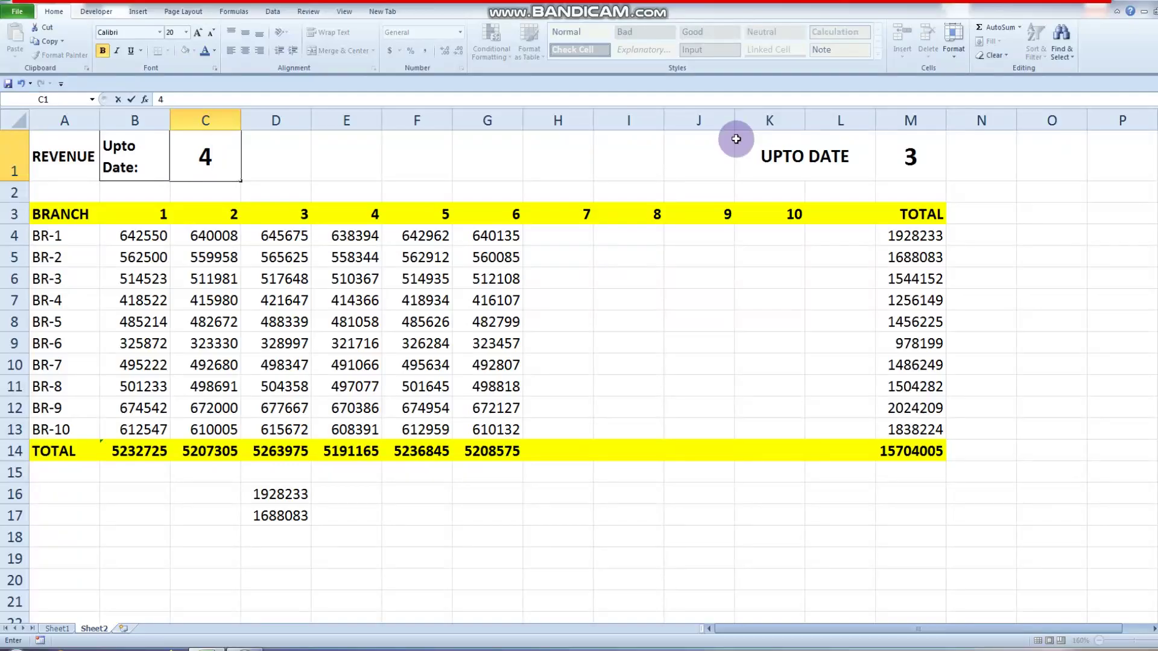
key(Return)
key(Up)
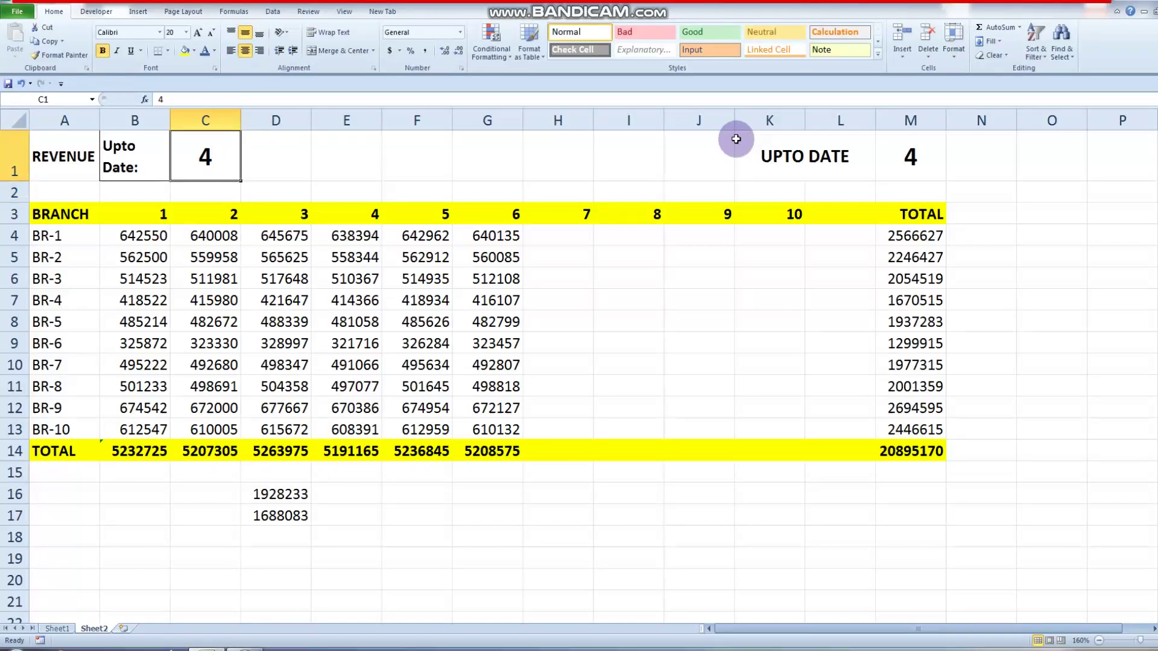
text(5)
key(Return)
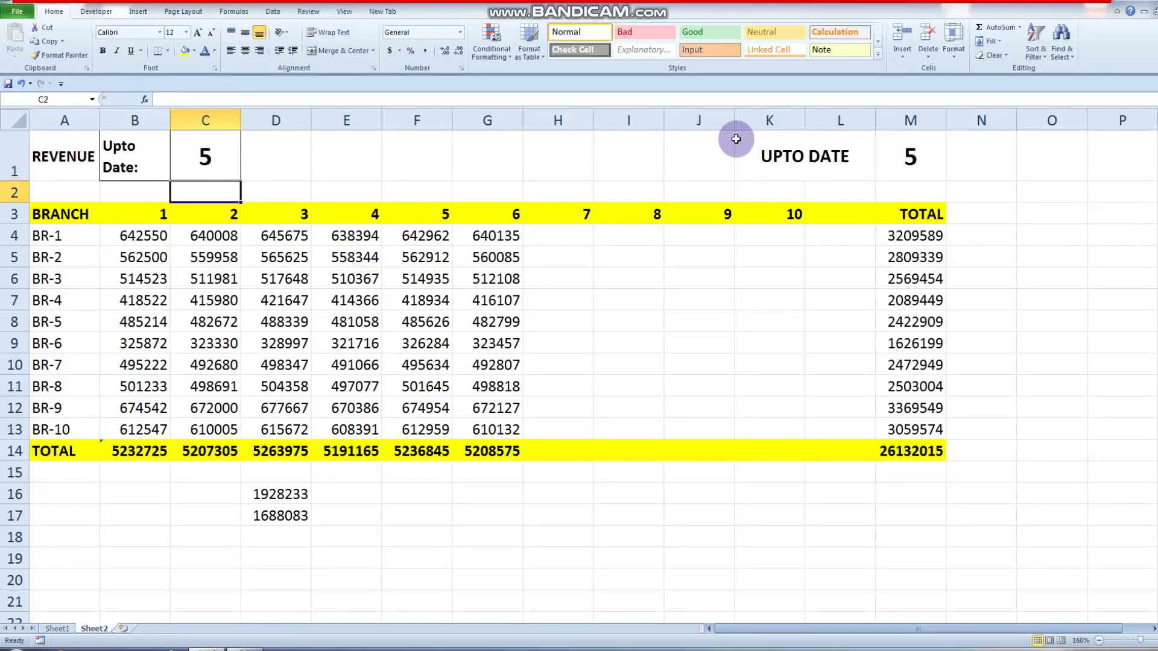
click(206, 162)
text(6)
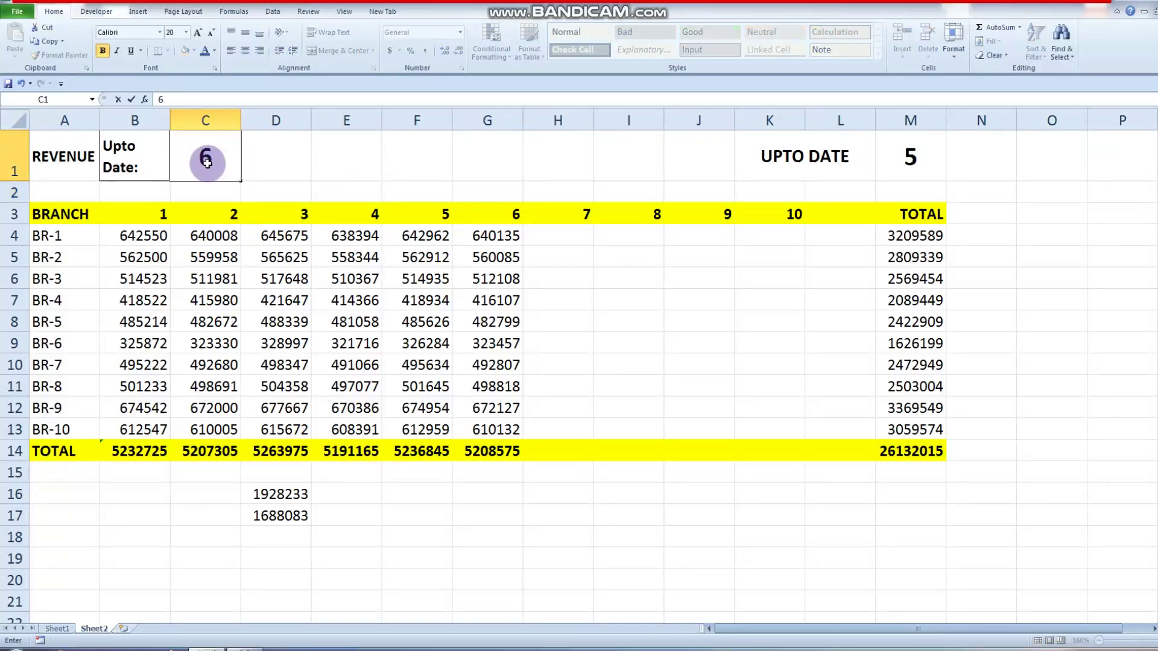
key(Return)
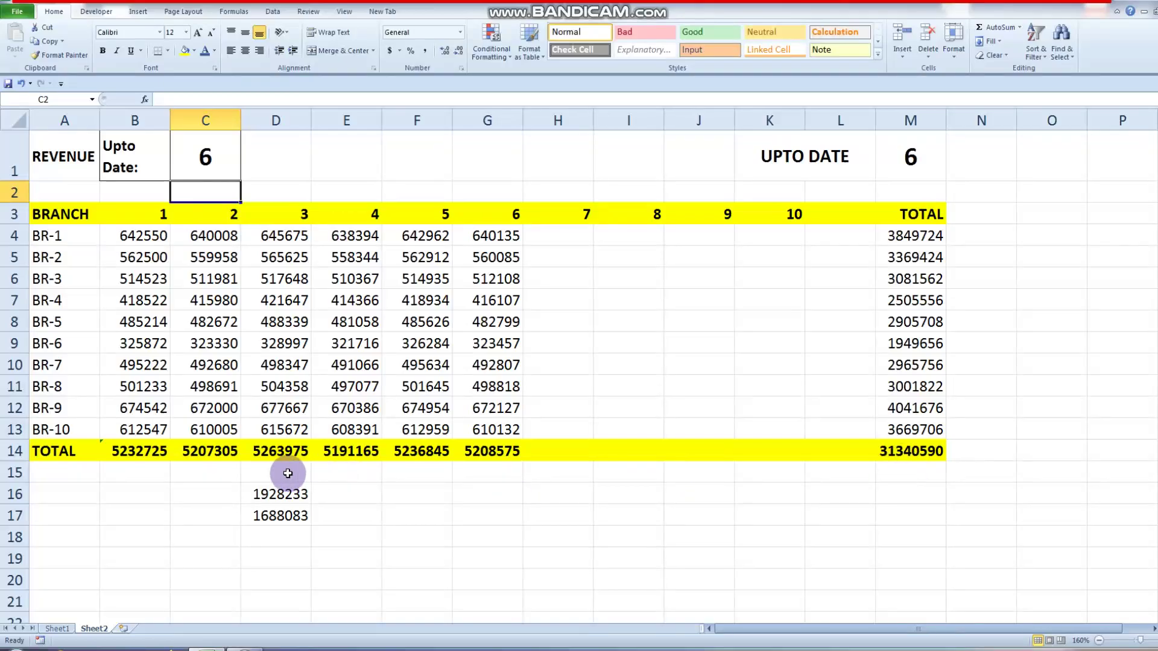
Check the grand total by summing B14:G14 into H14 with AutoSum, and clear H14 again.
drag(150, 452, 547, 452)
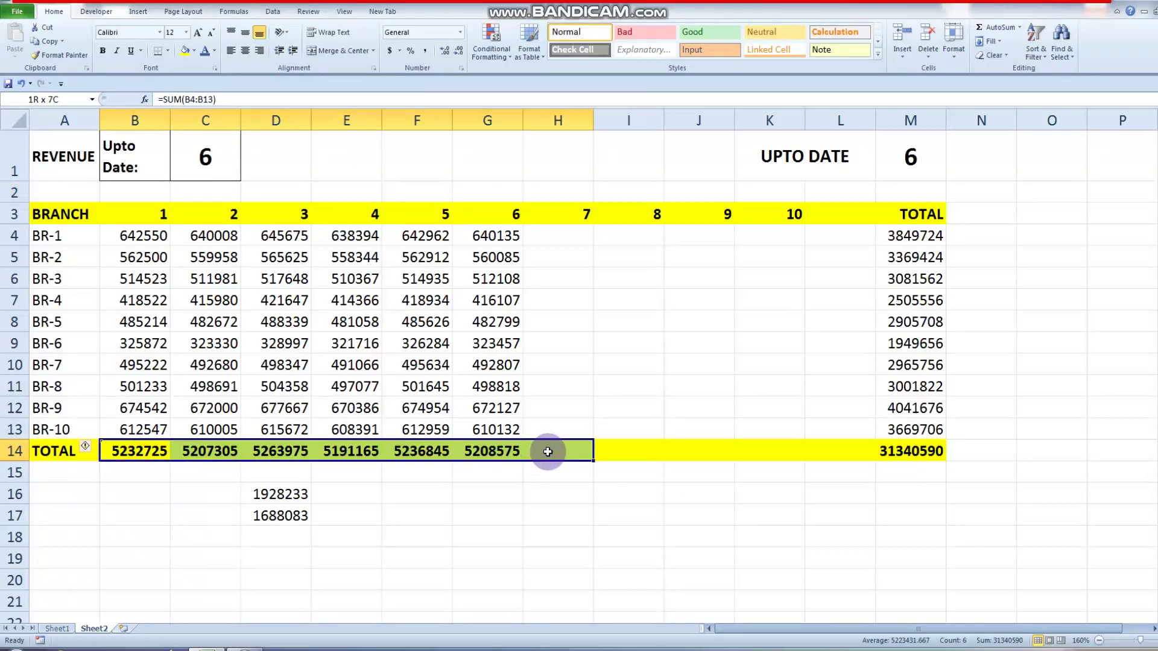
click(996, 28)
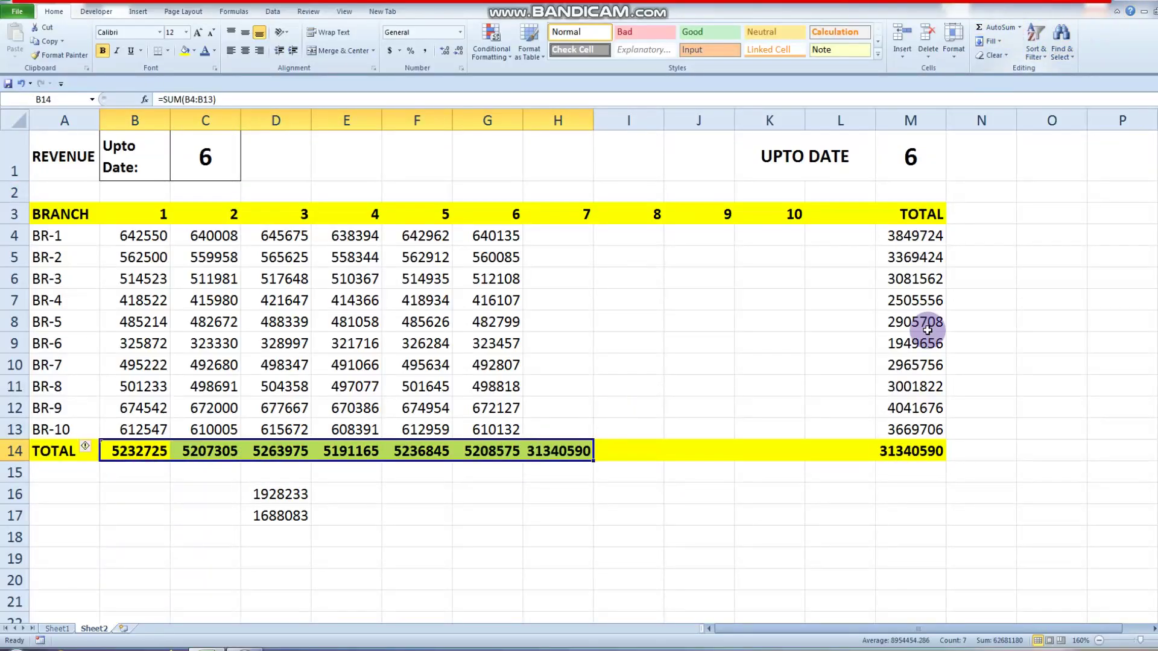
click(560, 451)
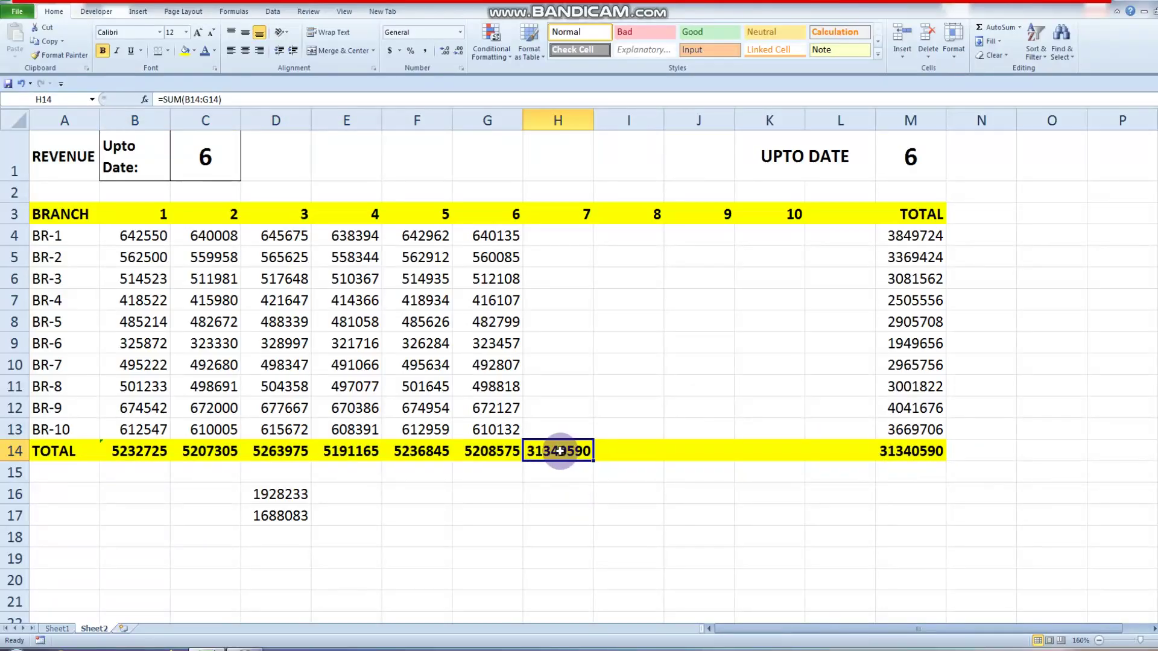
key(Delete)
click(572, 528)
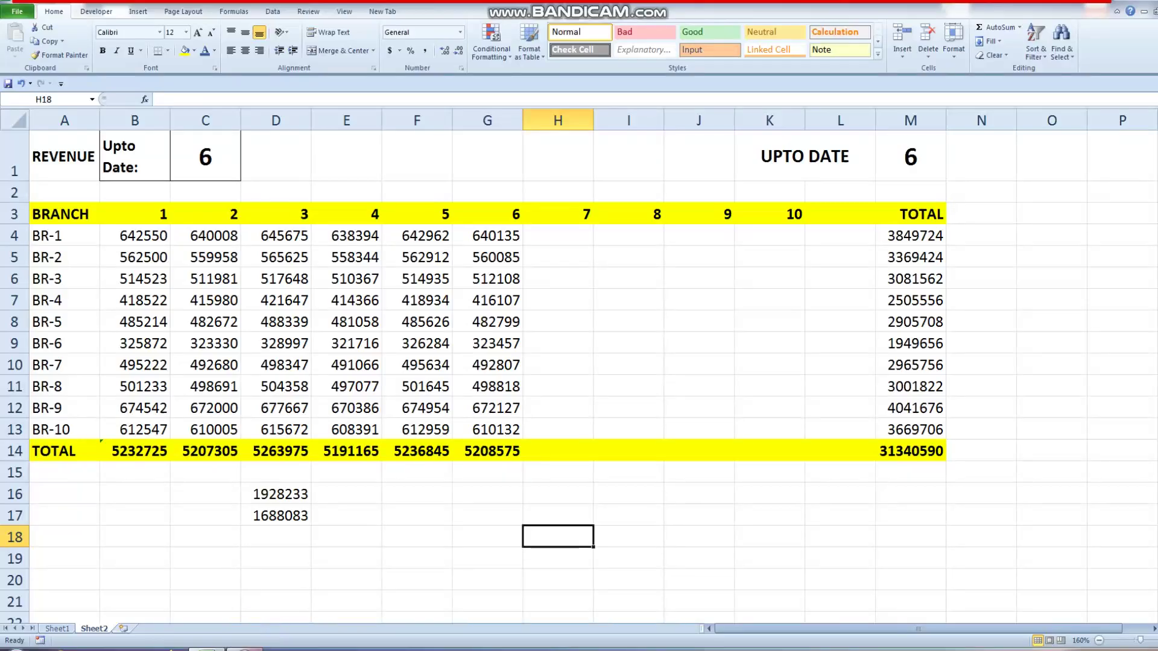
click(266, 633)
click(986, 308)
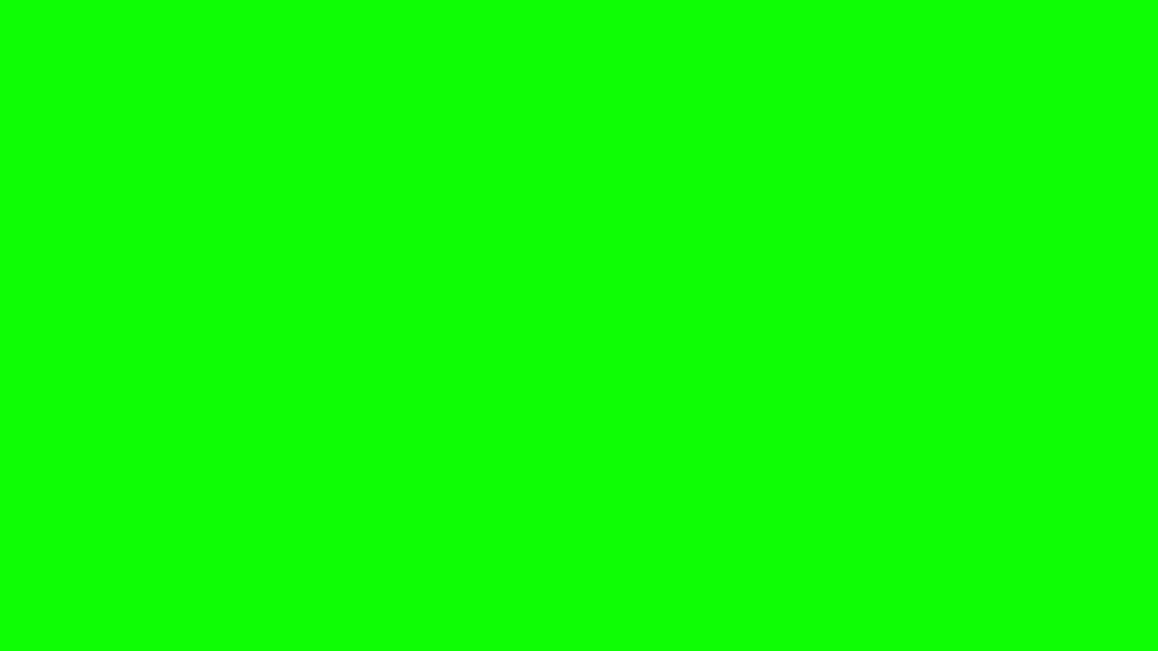